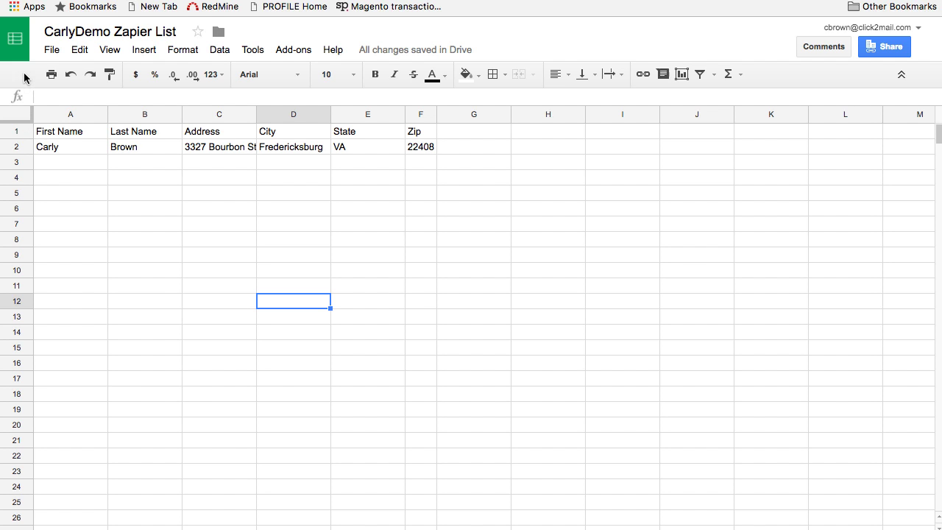
Step: Download the Zapier list spreadsheet as a Microsoft Excel (.xlsx) file
{"action": "left_click", "coordinate": [50, 50]}
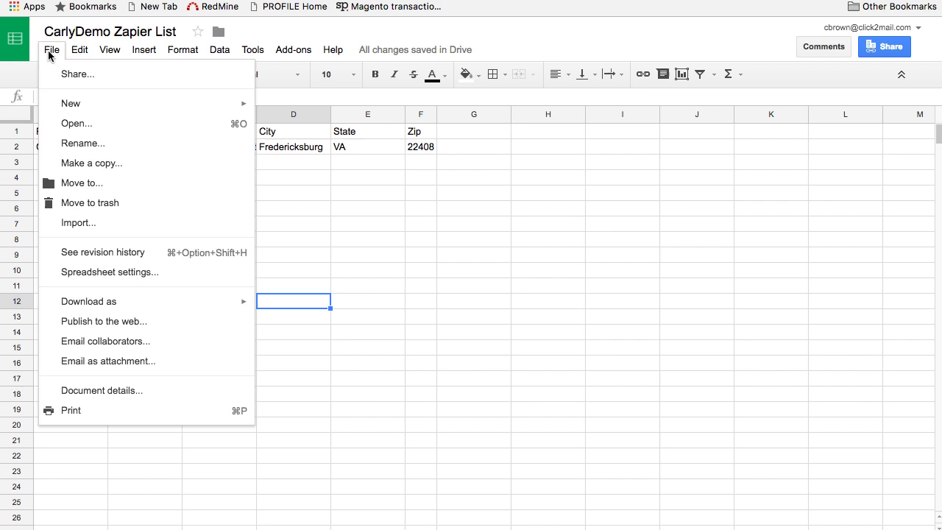
{"action": "mouse_move", "coordinate": [118, 304]}
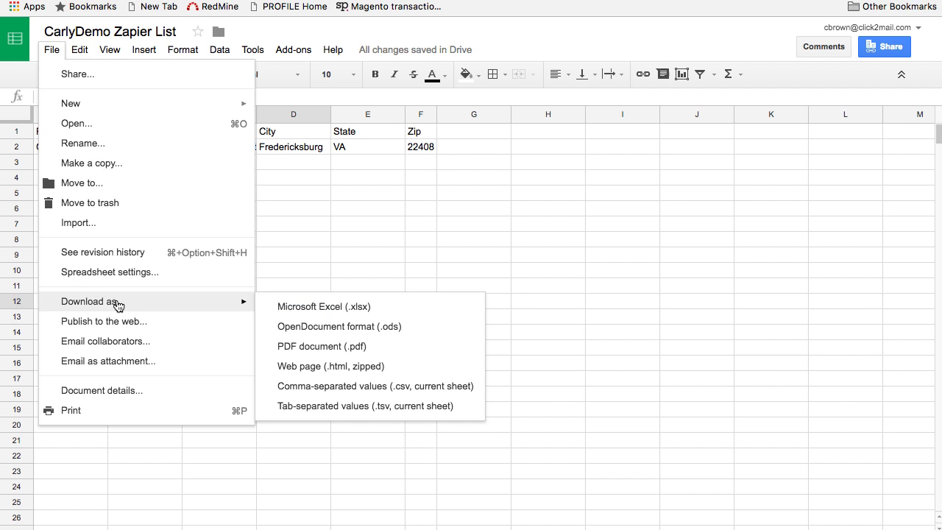
{"action": "left_click", "coordinate": [299, 308]}
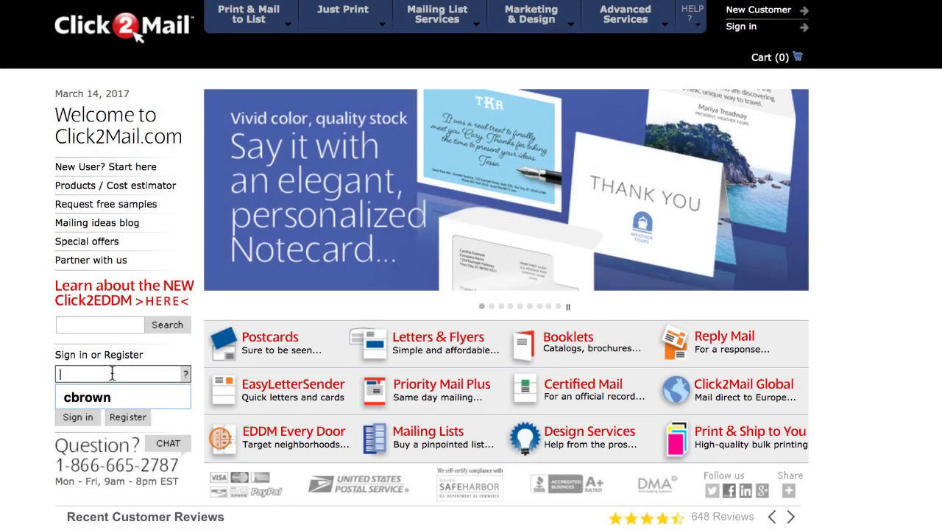
Step: Sign in to Click2Mail with the account username and password
{"action": "type", "text": "CarlyD"}
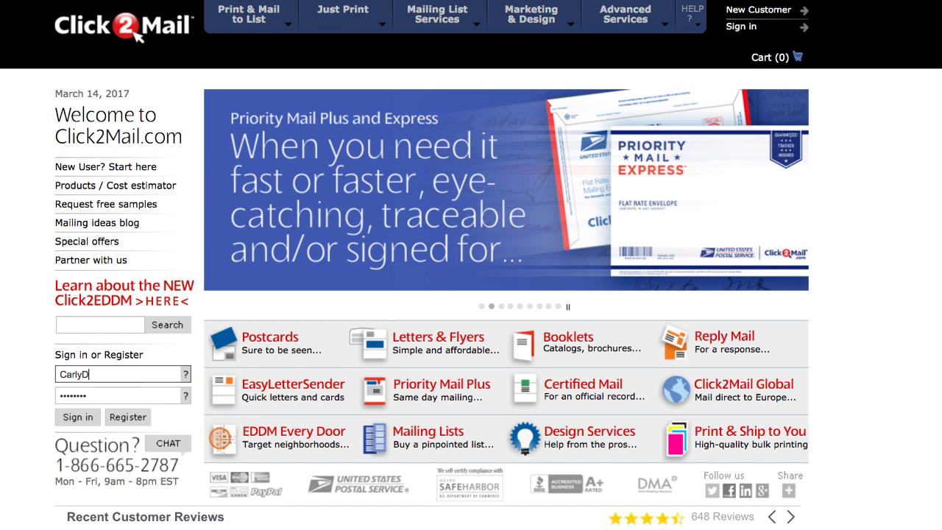
{"action": "type", "text": "emo"}
{"action": "key", "text": "Tab"}
{"action": "type", "text": "••••"}
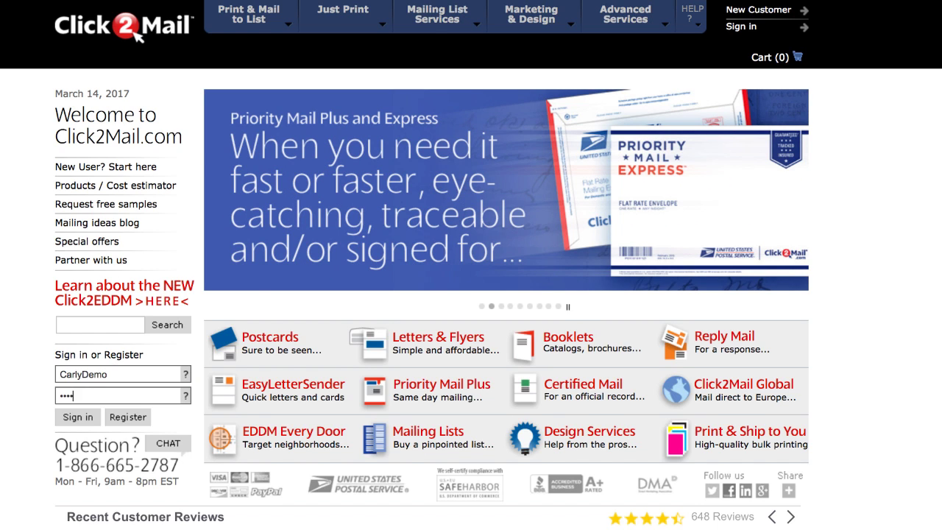
{"action": "type", "text": "•••••"}
{"action": "left_click", "coordinate": [77, 417]}
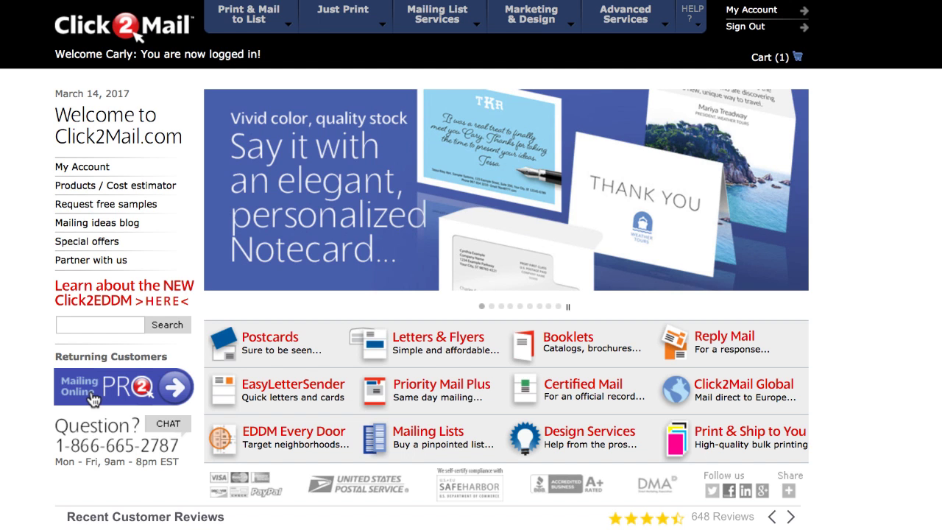
Step: Create a new Click2Mail project named 'Zap Demo PC'
{"action": "left_click", "coordinate": [93, 397]}
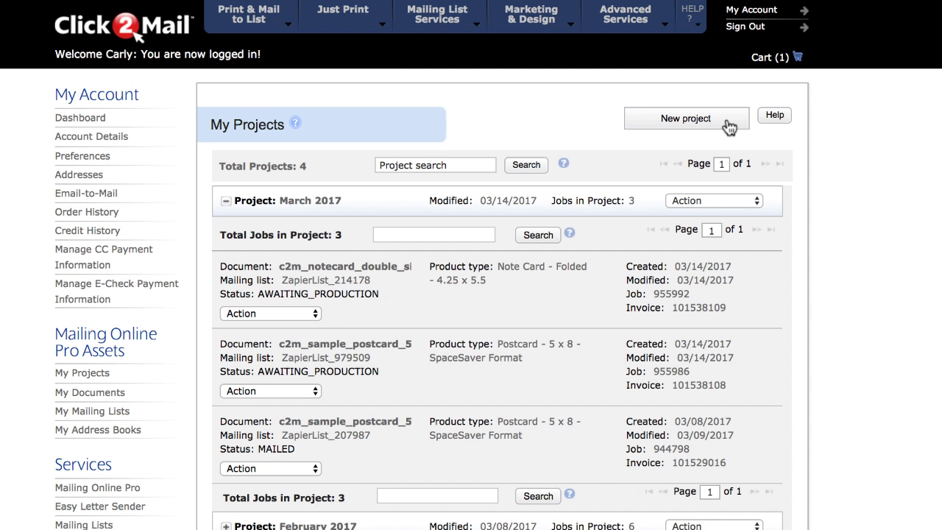
{"action": "left_click", "coordinate": [729, 125]}
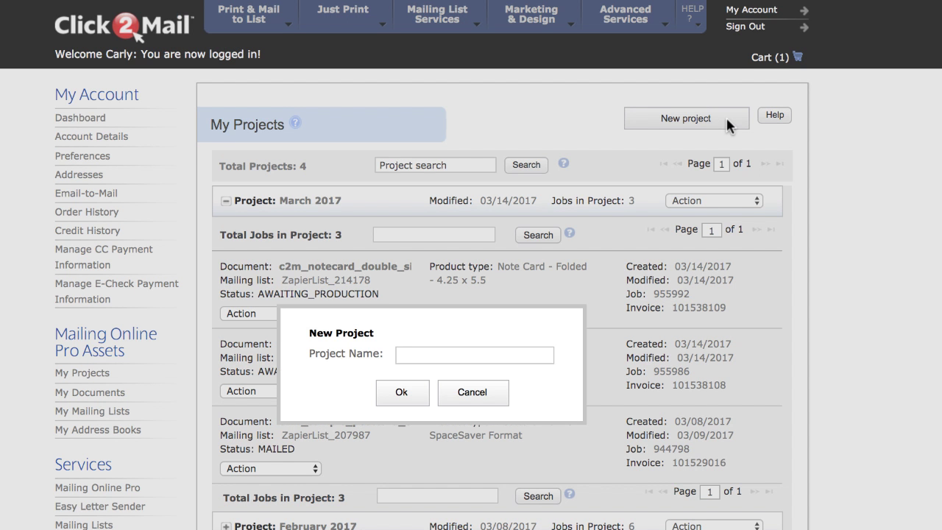
{"action": "type", "text": "Zap Demo PC"}
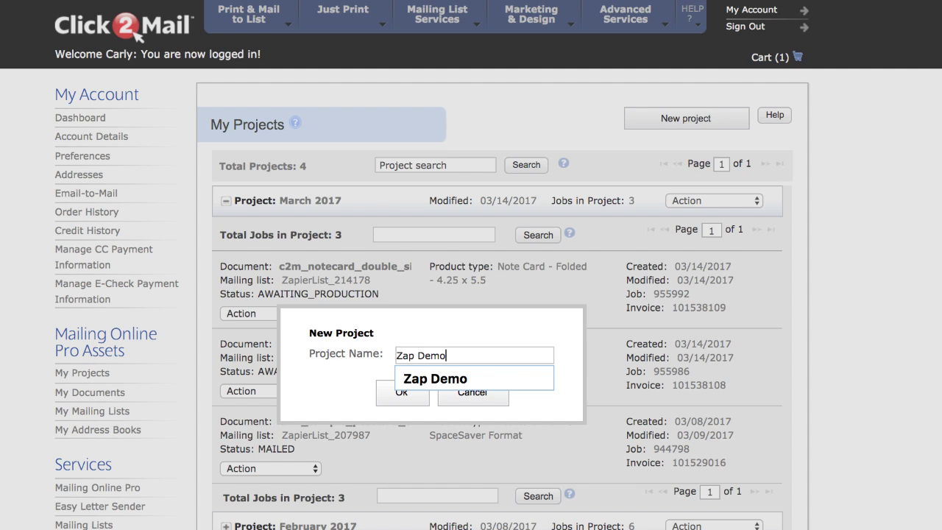
{"action": "left_click", "coordinate": [393, 395]}
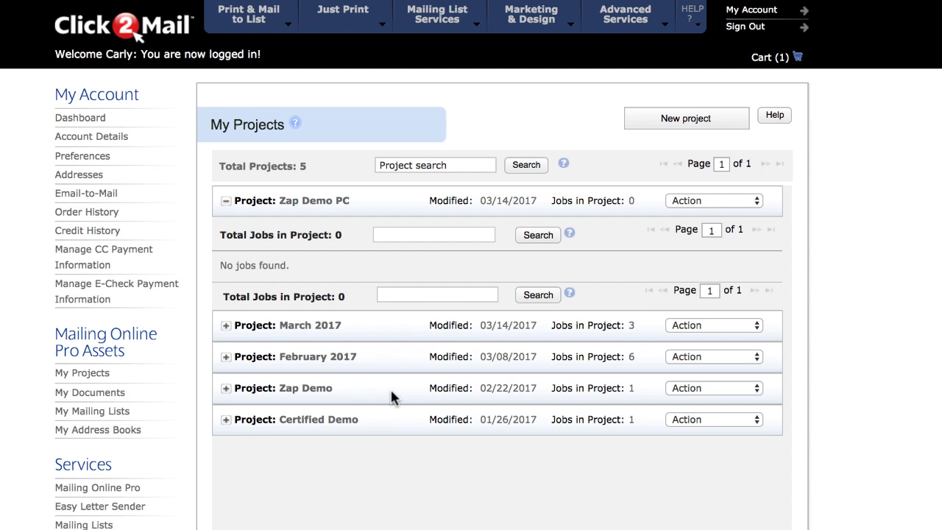
Step: Start a Postcard 5 x 8 job printed black and white on Pink 65# Uncoated paper
{"action": "left_click", "coordinate": [718, 201]}
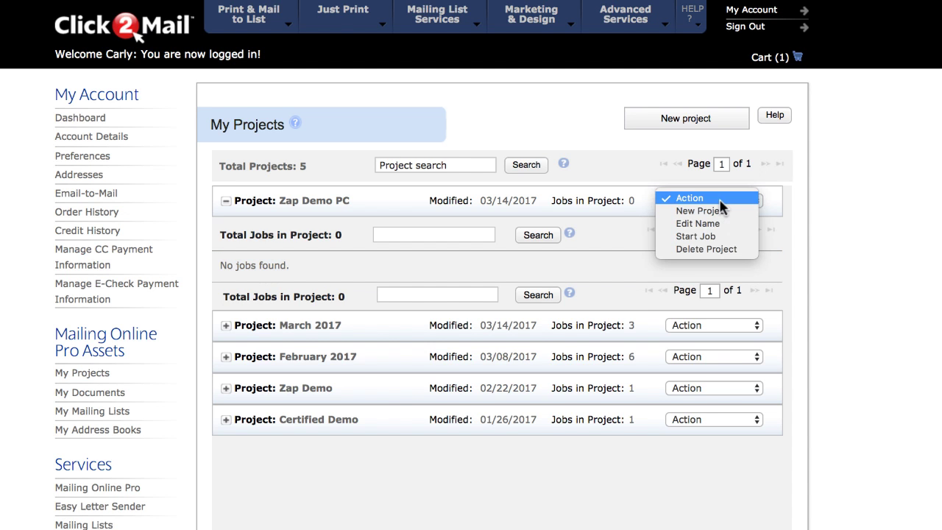
{"action": "left_click", "coordinate": [715, 236]}
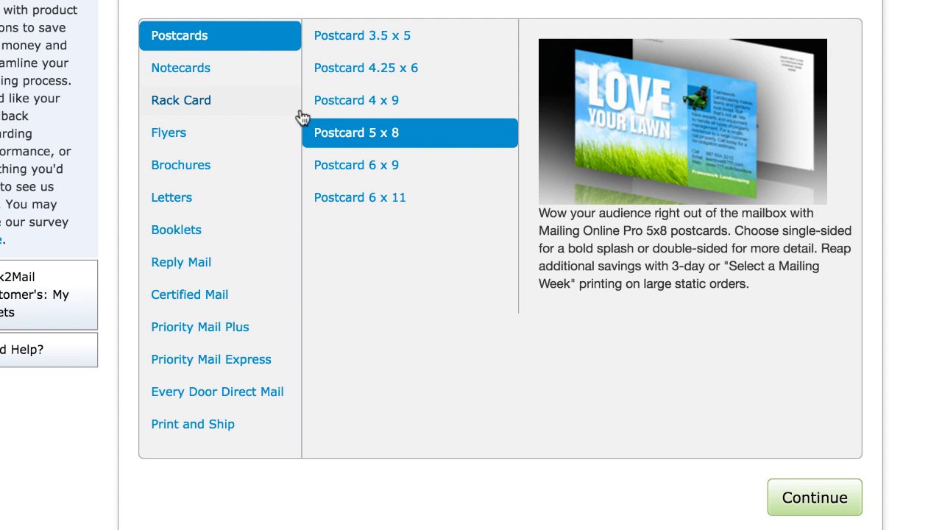
{"action": "left_click", "coordinate": [802, 506]}
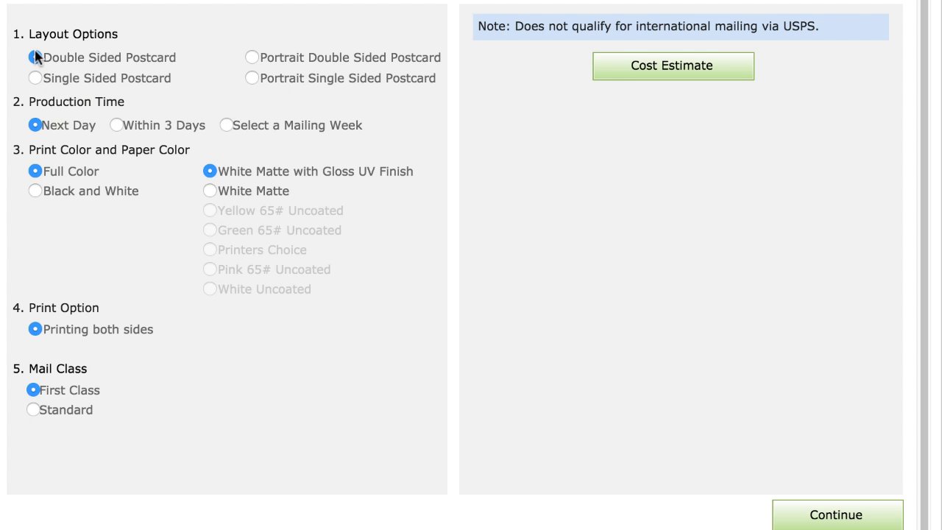
{"action": "left_click", "coordinate": [34, 191]}
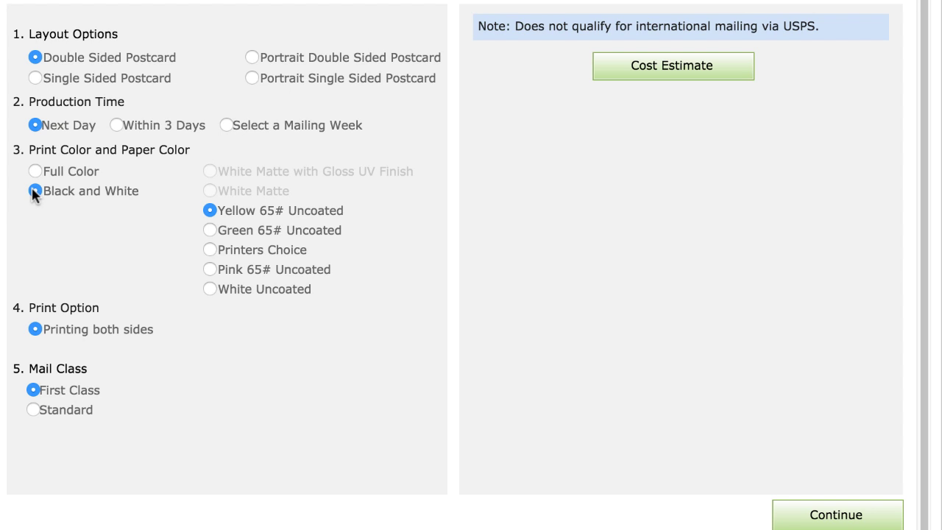
{"action": "left_click", "coordinate": [210, 269]}
Step: Upload c2m_sample_postcard_5x8_bw_2017.pdf as the postcard's document
{"action": "left_click", "coordinate": [845, 519]}
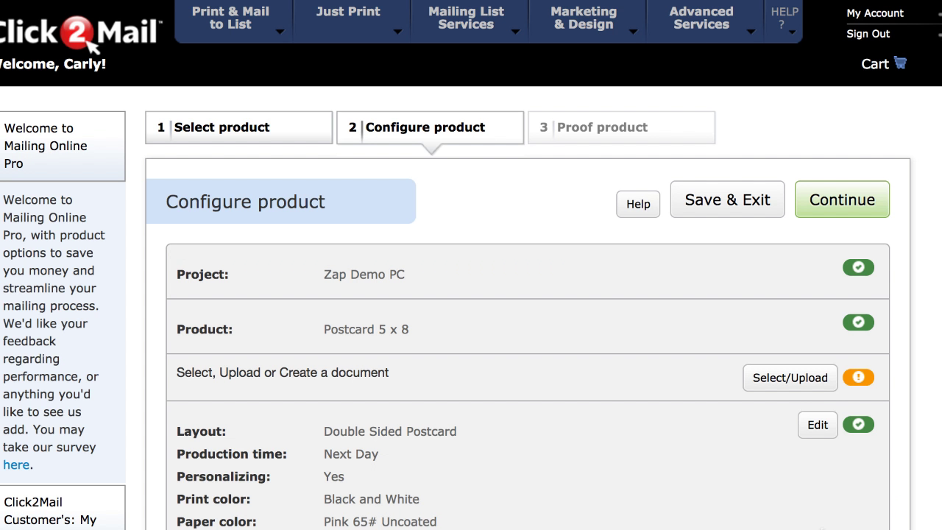
{"action": "left_click", "coordinate": [770, 377]}
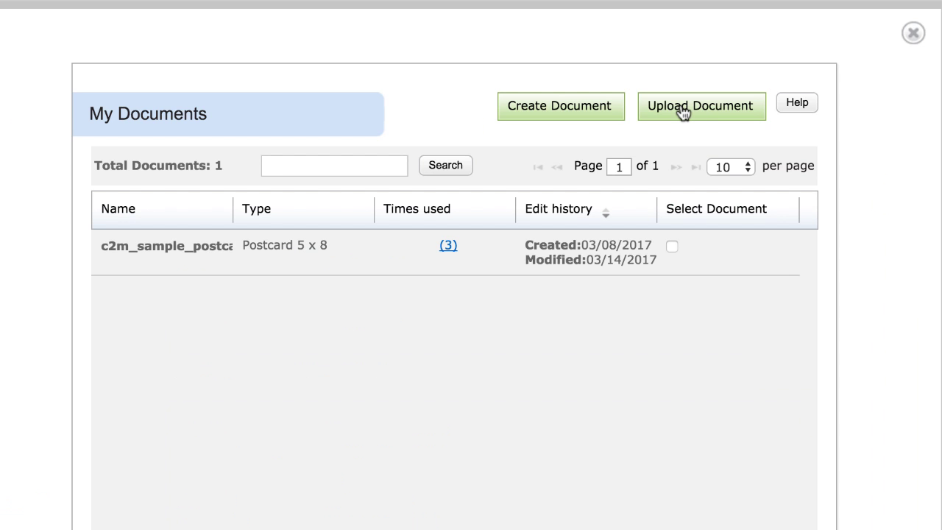
{"action": "left_click", "coordinate": [684, 108]}
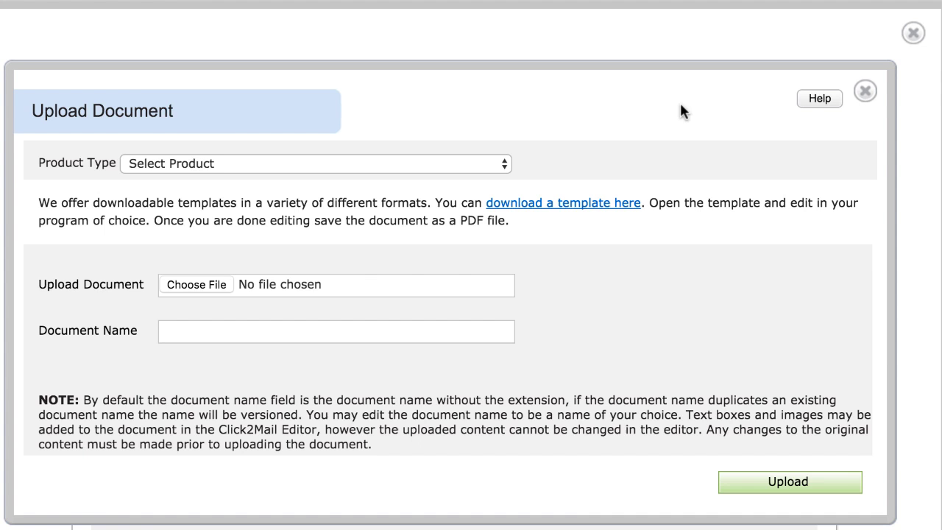
{"action": "left_click", "coordinate": [201, 292]}
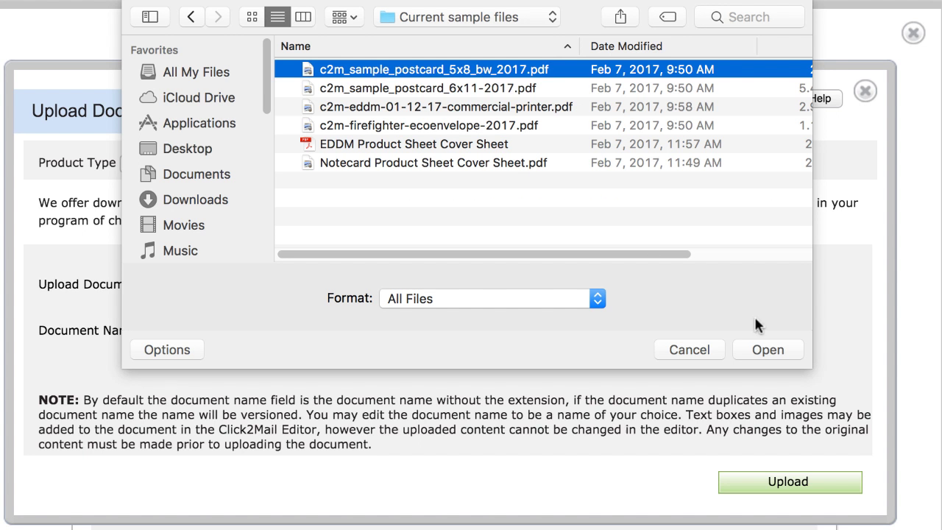
{"action": "left_click", "coordinate": [769, 350]}
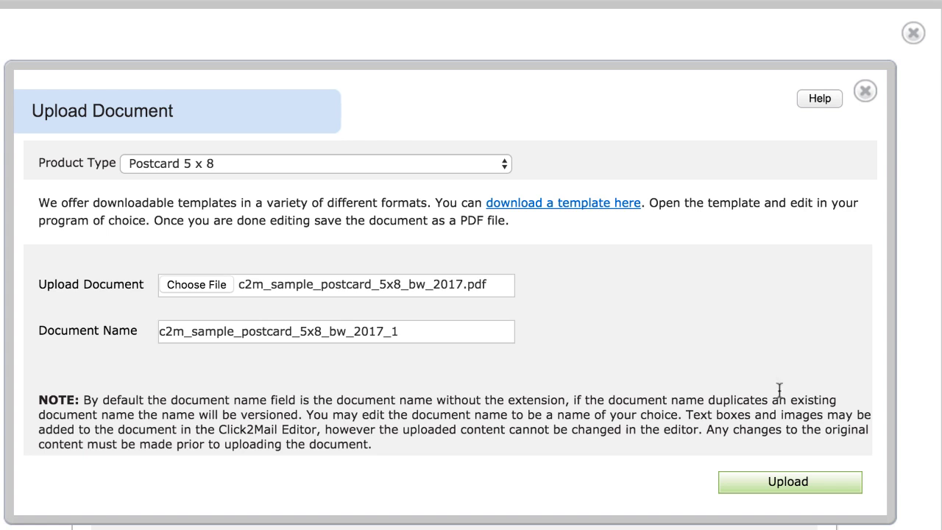
{"action": "left_click", "coordinate": [780, 491]}
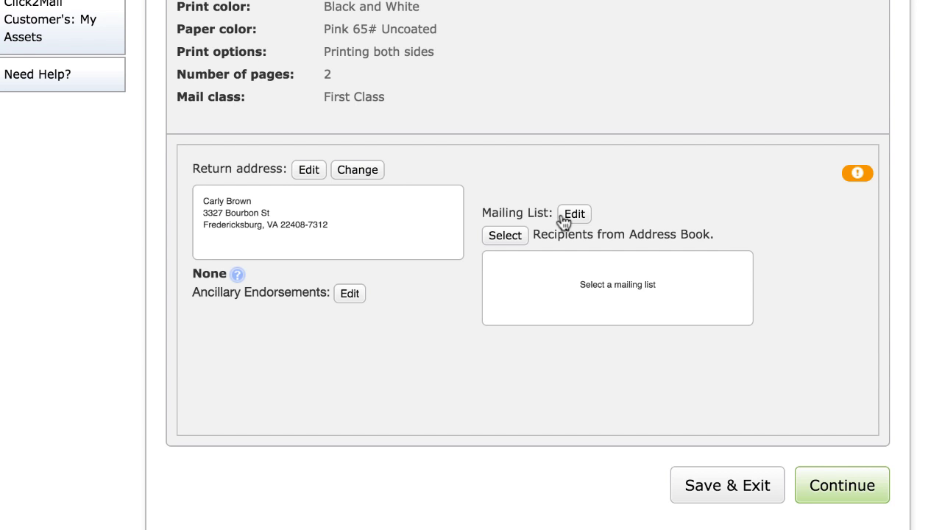
Step: Upload the exported Sheet1 list CSV file as the job's new mailing list
{"action": "left_click", "coordinate": [564, 218]}
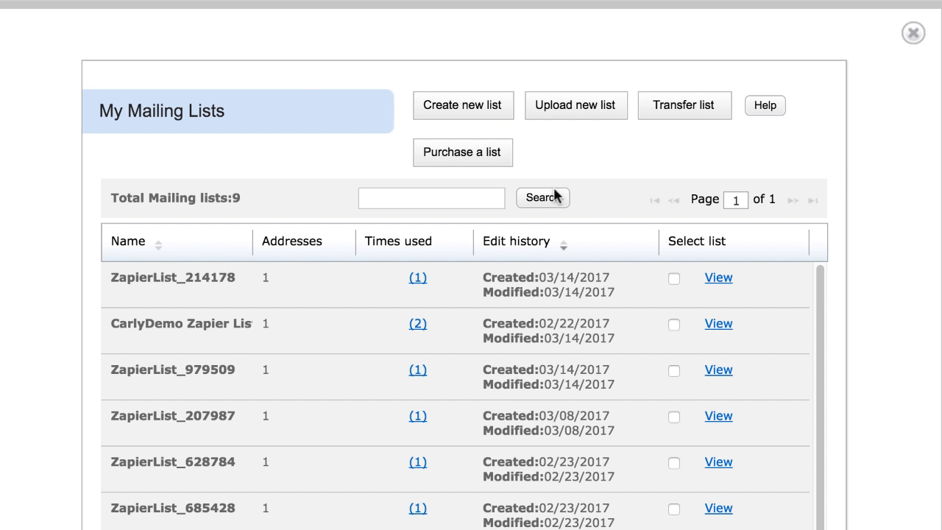
{"action": "left_click", "coordinate": [545, 105]}
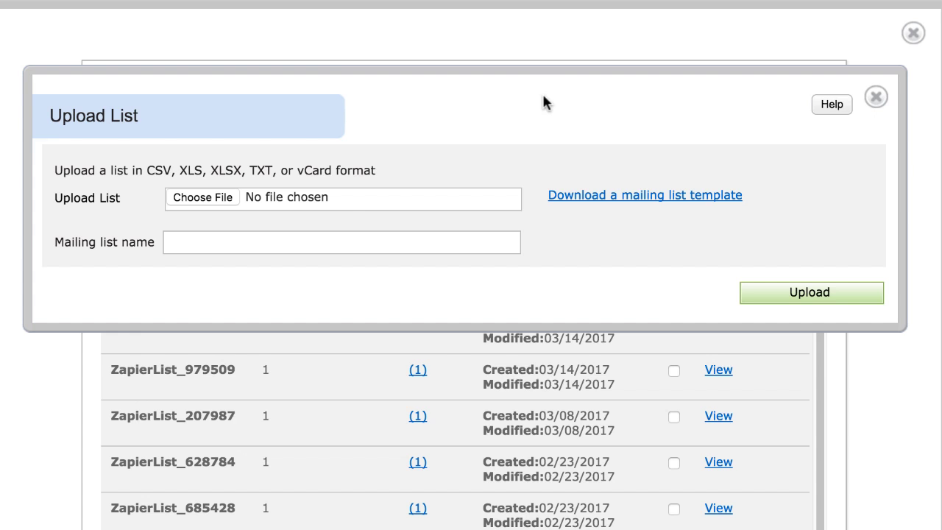
{"action": "left_click", "coordinate": [175, 196]}
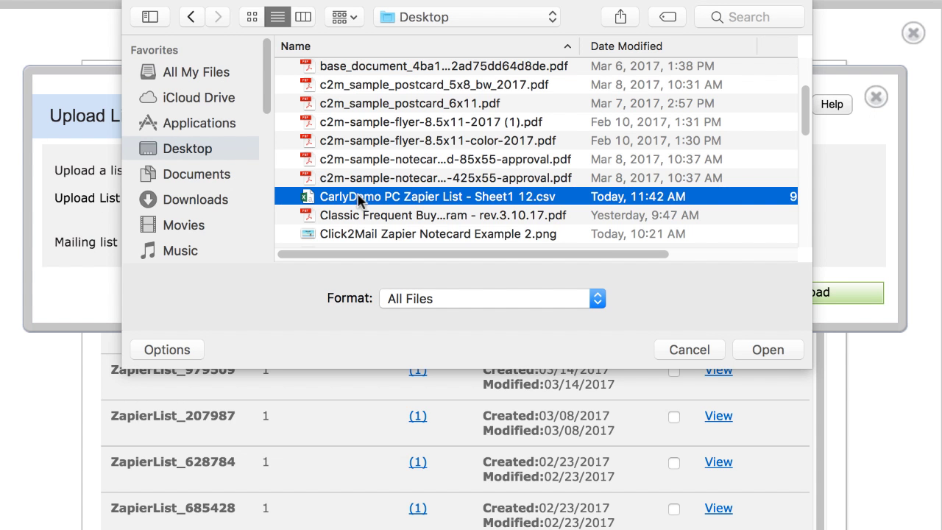
{"action": "left_click", "coordinate": [770, 350]}
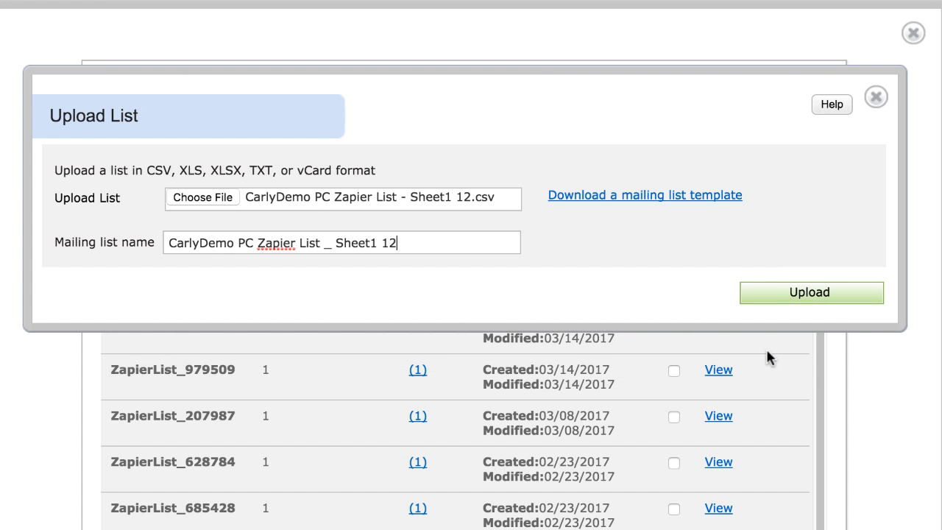
{"action": "left_click", "coordinate": [761, 301]}
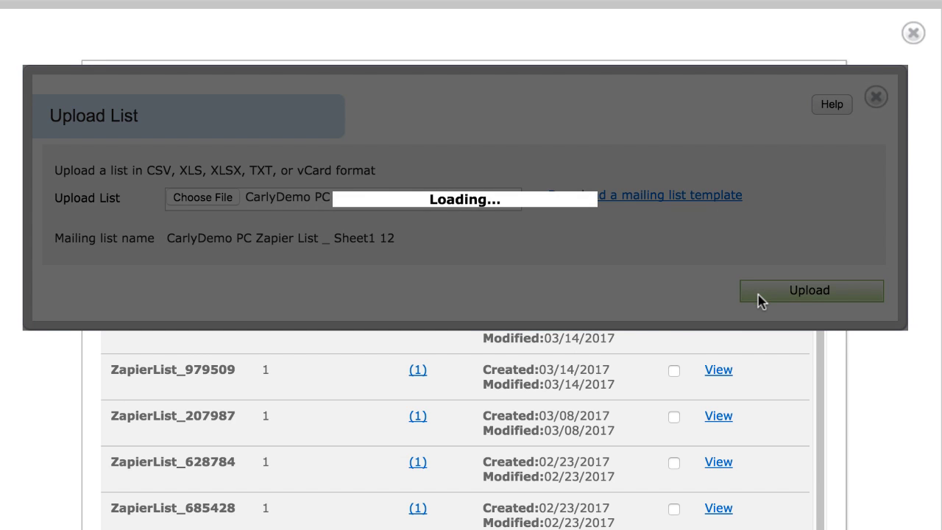
Step: Map FIRSTNAME, LASTNAME and ADDRESS onto the recipient name and address lines
{"action": "left_click", "coordinate": [194, 317]}
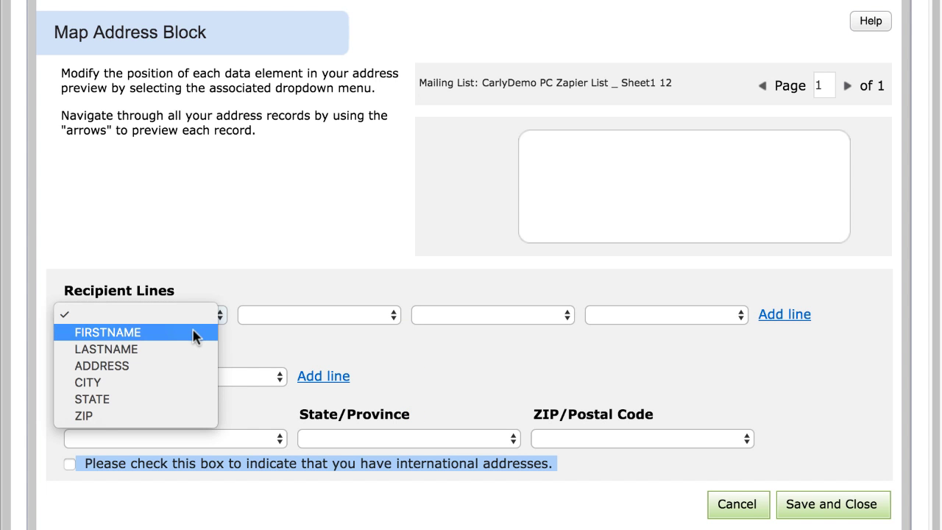
{"action": "left_click", "coordinate": [197, 331]}
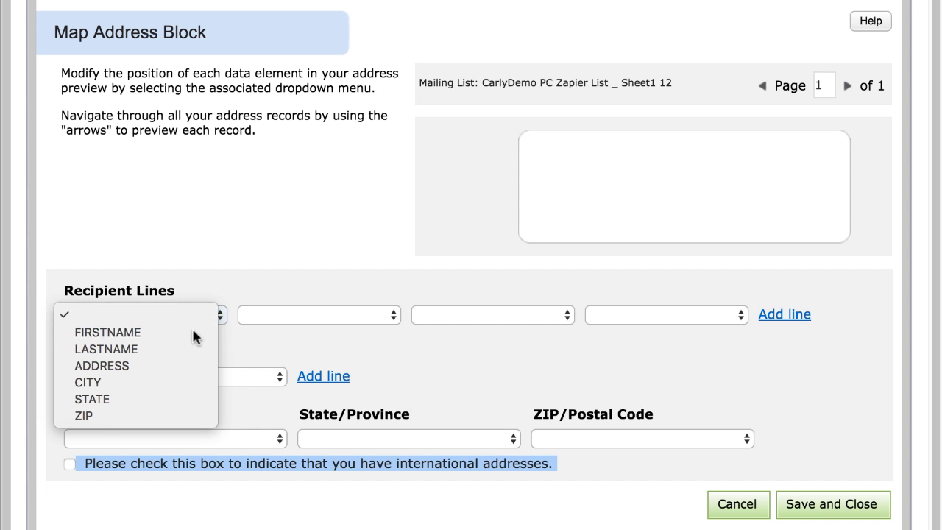
{"action": "left_click", "coordinate": [254, 316]}
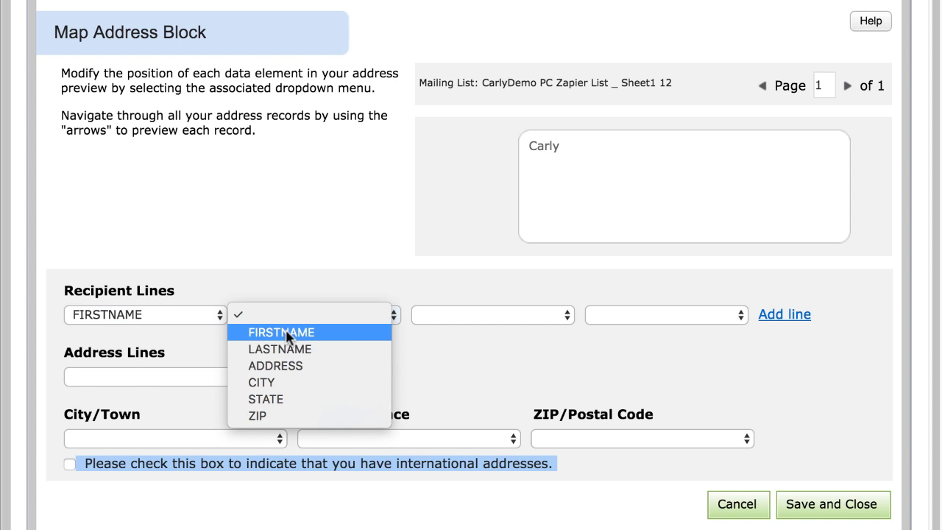
{"action": "left_click", "coordinate": [290, 349]}
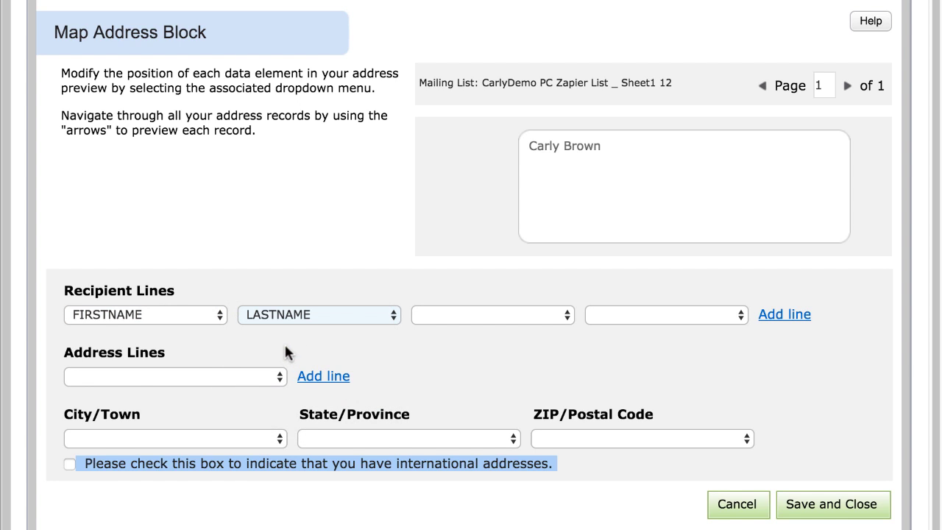
{"action": "left_click", "coordinate": [278, 377]}
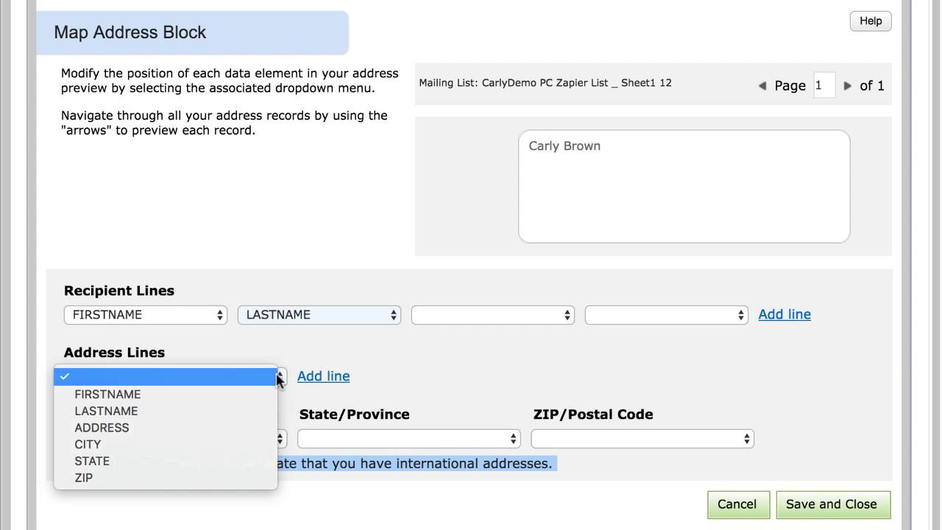
{"action": "left_click", "coordinate": [268, 427]}
Step: Map the CITY, STATE and ZIP fields and save the address block
{"action": "left_click", "coordinate": [270, 437]}
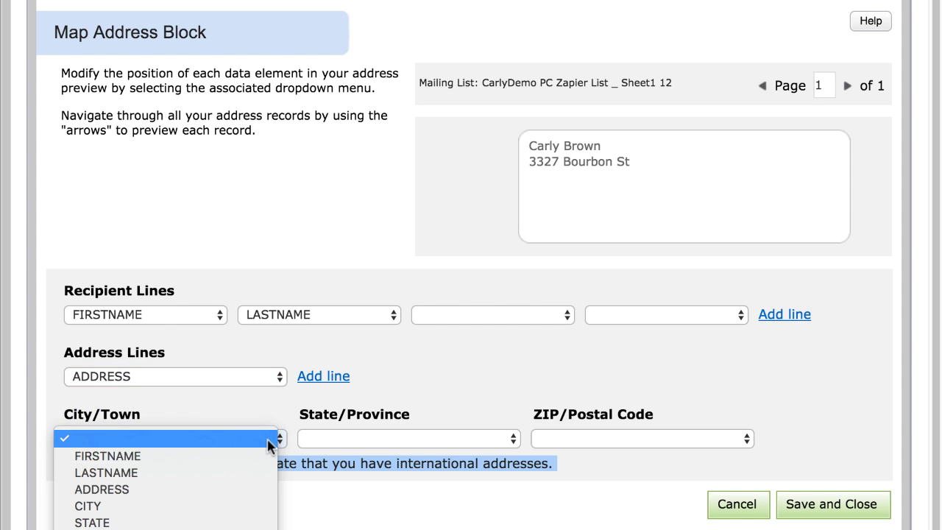
{"action": "left_click", "coordinate": [250, 508]}
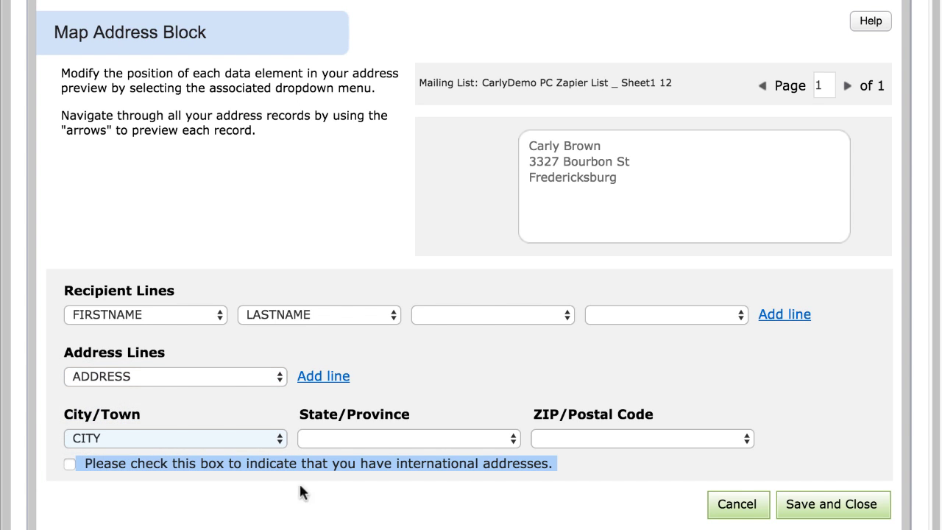
{"action": "left_click", "coordinate": [322, 442]}
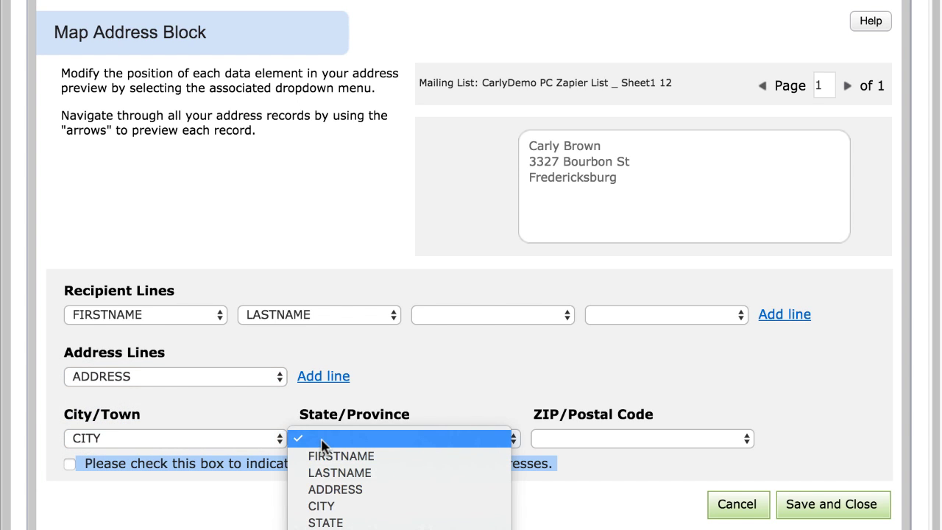
{"action": "left_click", "coordinate": [324, 523]}
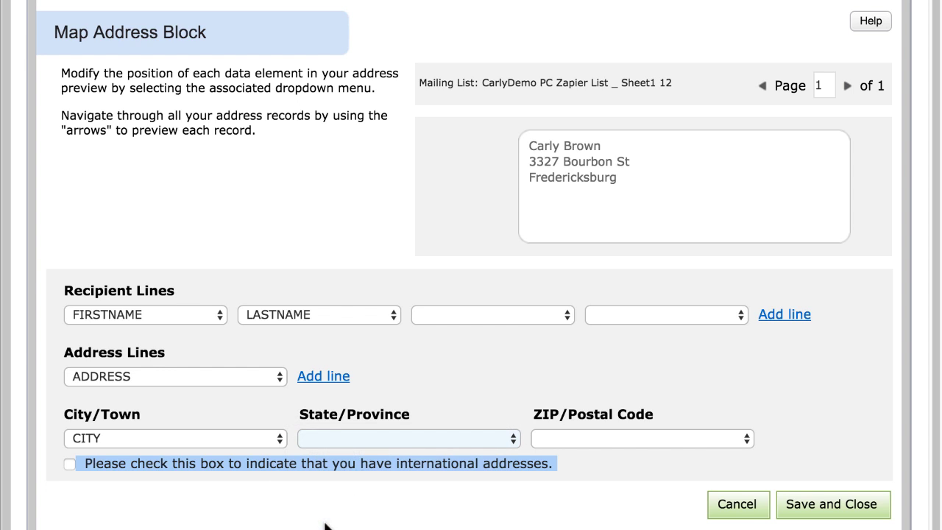
{"action": "left_click", "coordinate": [616, 438]}
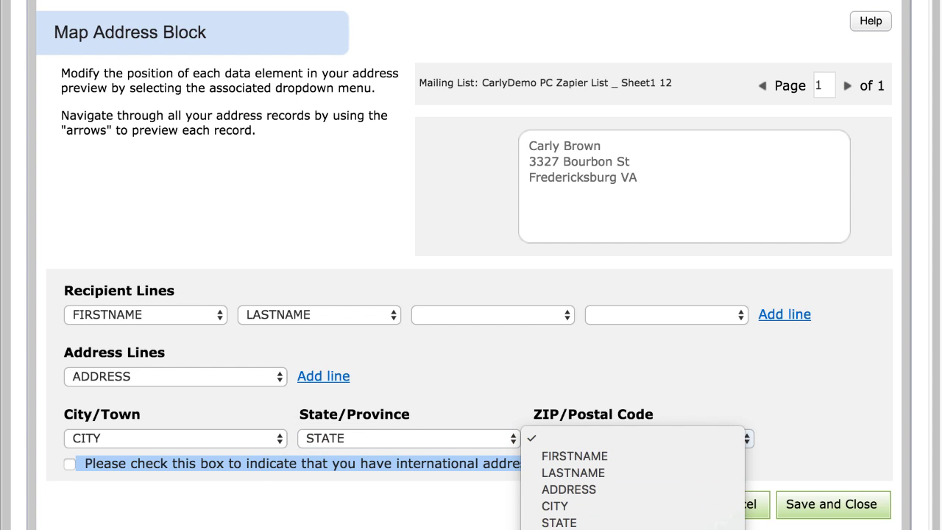
{"action": "left_click", "coordinate": [603, 527]}
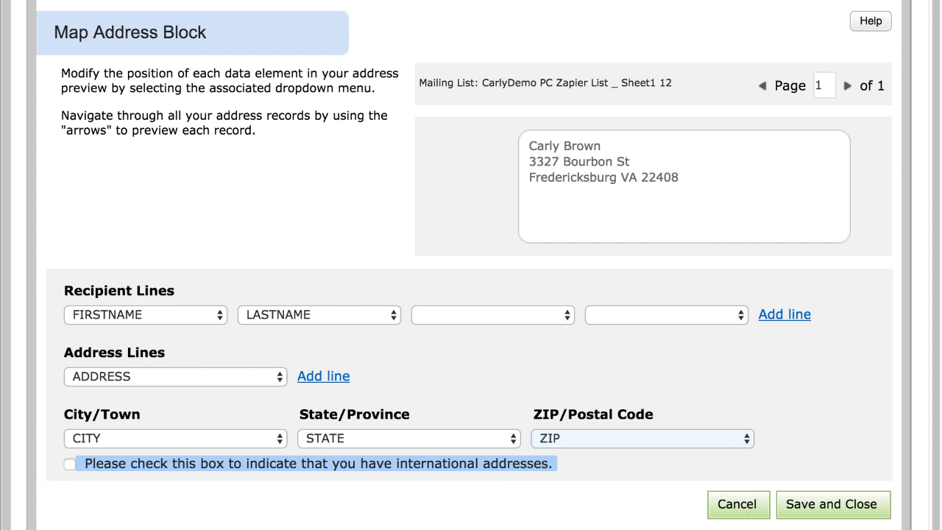
{"action": "left_click", "coordinate": [858, 506]}
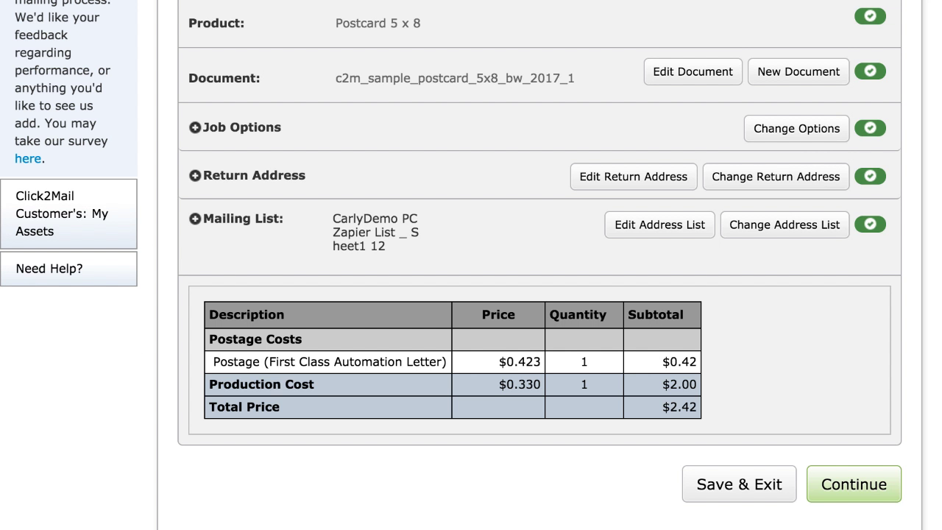
Step: Continue to the proof step and download the postcard proof
{"action": "left_click", "coordinate": [881, 484]}
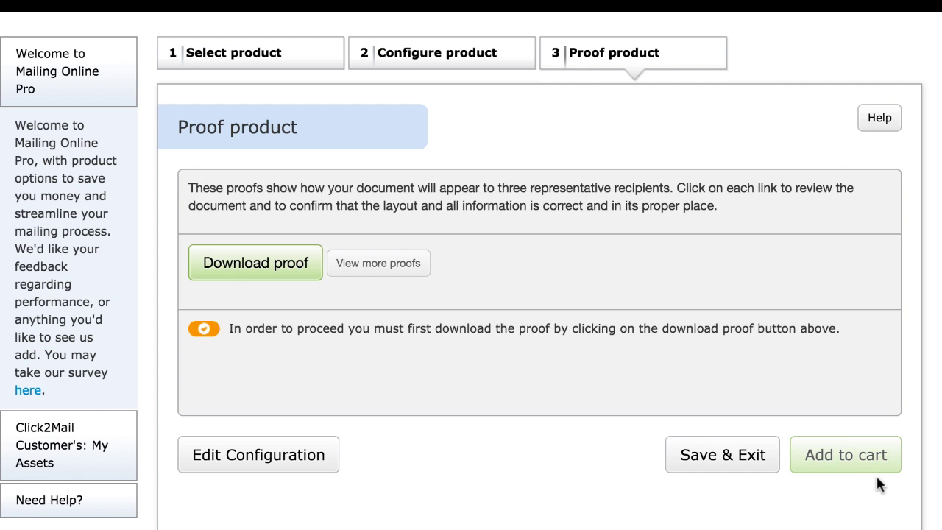
{"action": "left_click", "coordinate": [237, 264]}
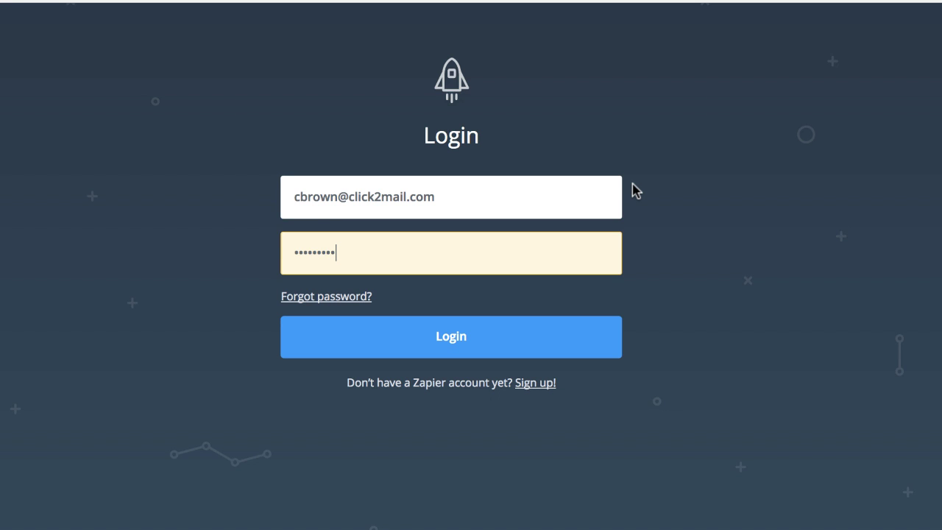
Step: Log in to Zapier and start a Zap triggered by a New Spreadsheet Row in Google Sheets
{"action": "left_click", "coordinate": [536, 337]}
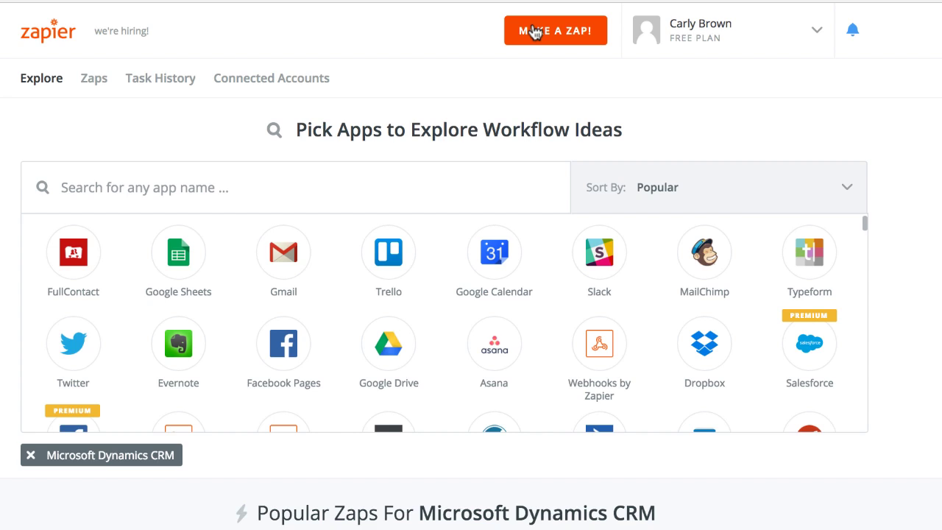
{"action": "left_click", "coordinate": [535, 32]}
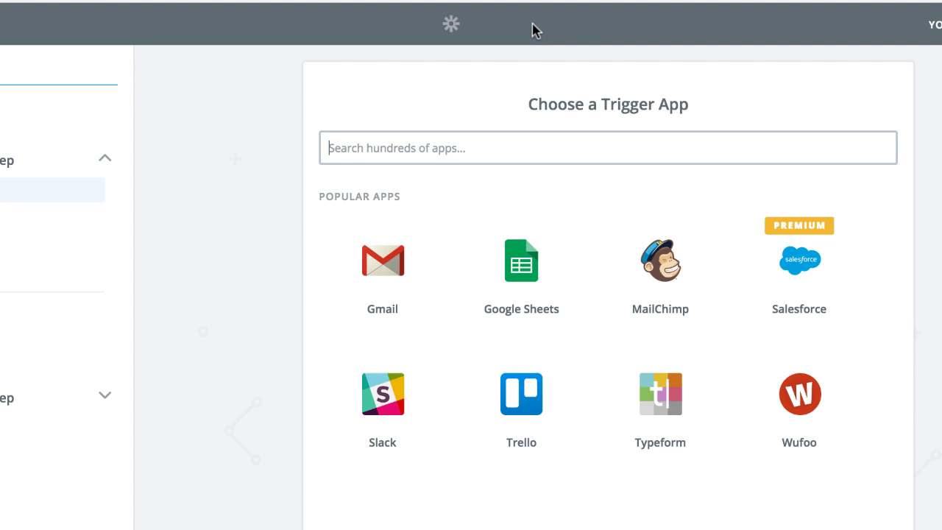
{"action": "left_click", "coordinate": [515, 273]}
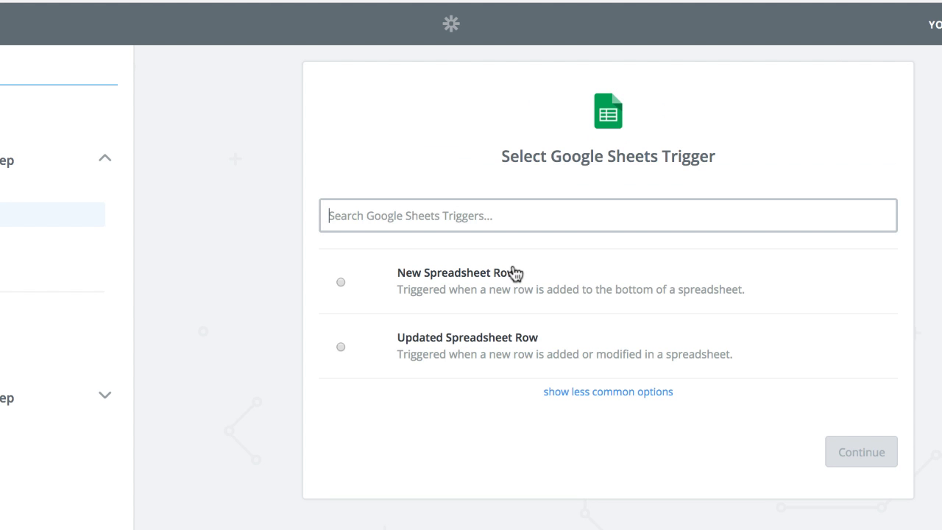
{"action": "left_click", "coordinate": [342, 281]}
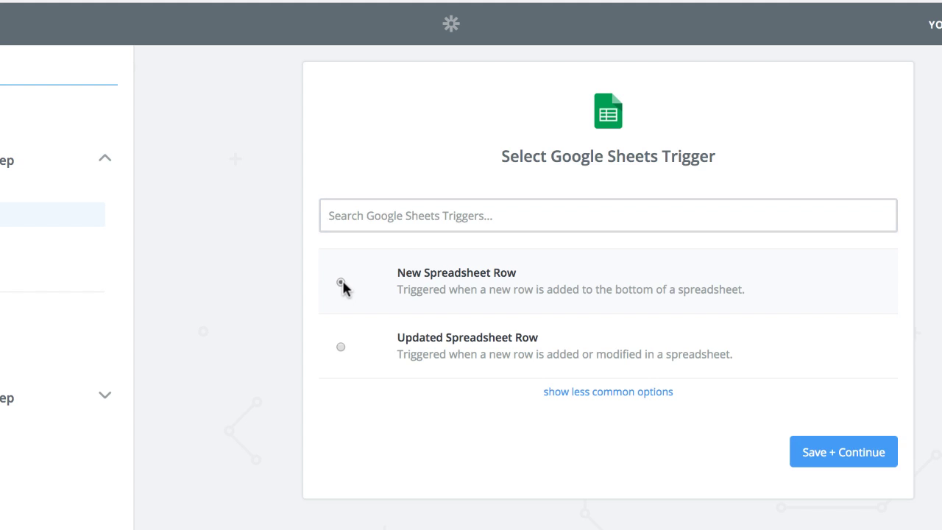
Step: Connect the work Google account to the trigger, allow access, and test the connection
{"action": "left_click", "coordinate": [860, 469]}
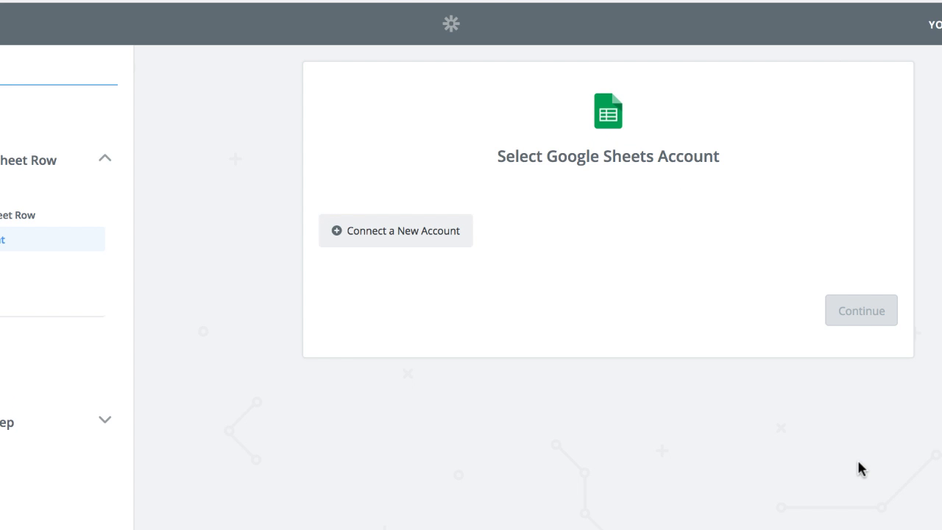
{"action": "left_click", "coordinate": [372, 236]}
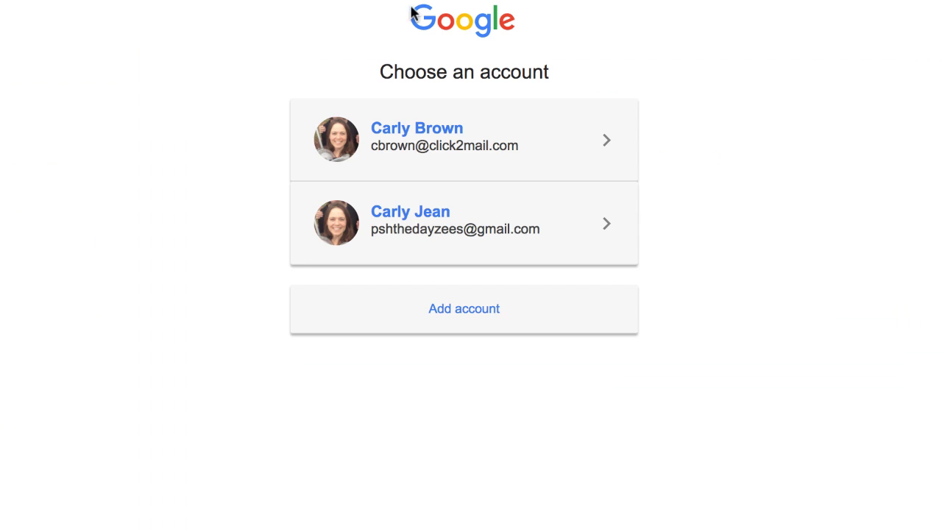
{"action": "left_click", "coordinate": [406, 150]}
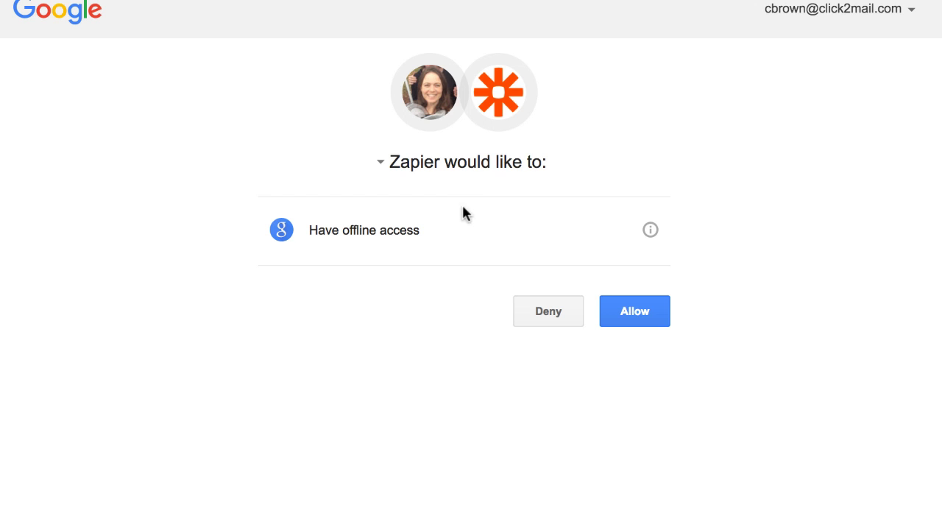
{"action": "left_click", "coordinate": [633, 313]}
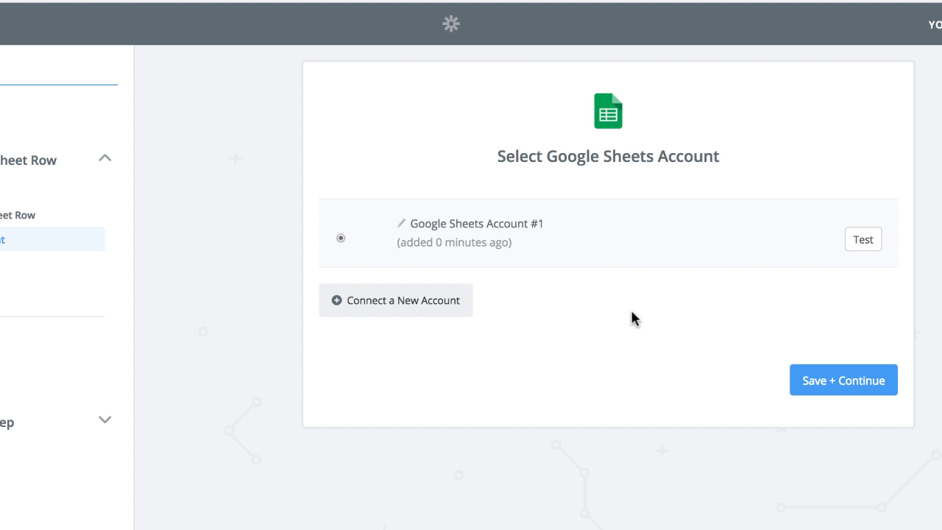
{"action": "left_click", "coordinate": [866, 238]}
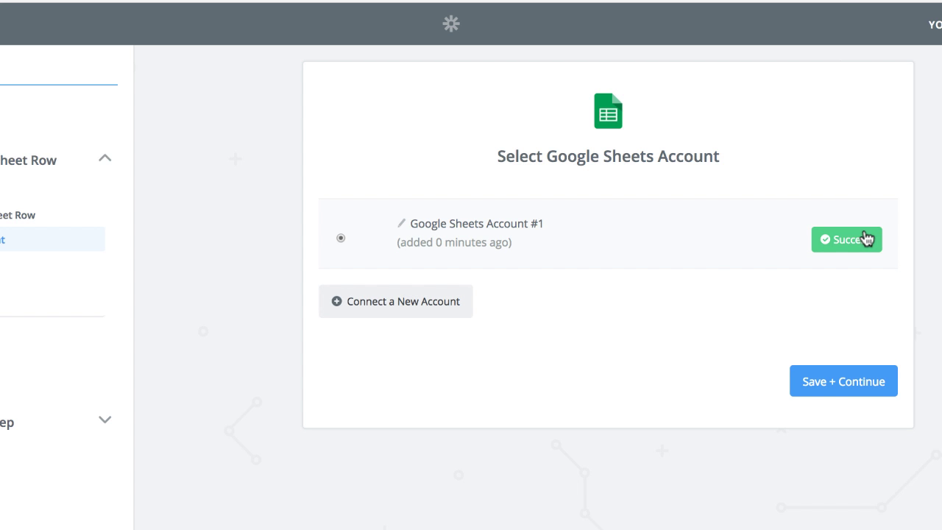
Step: Point the trigger at Sheet1 of the demo Zapier list spreadsheet and fetch a sample row
{"action": "left_click", "coordinate": [858, 383]}
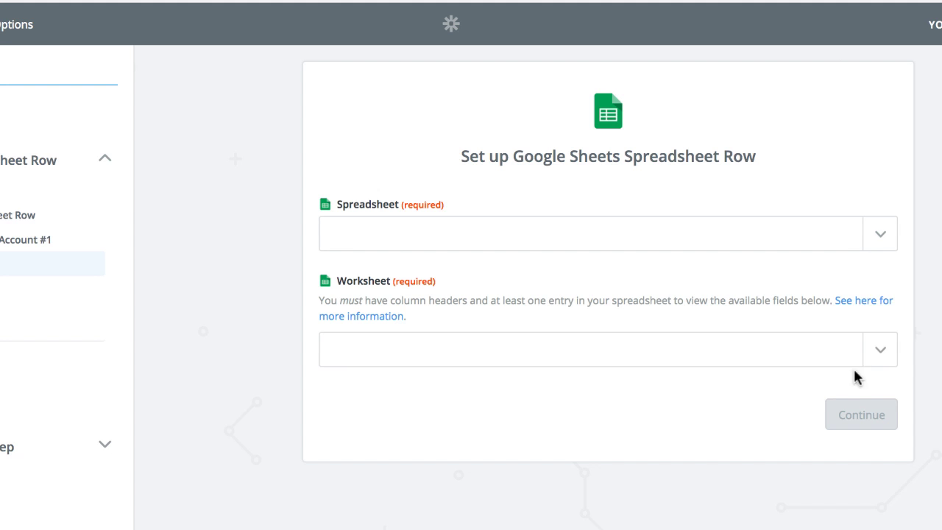
{"action": "left_click", "coordinate": [877, 244]}
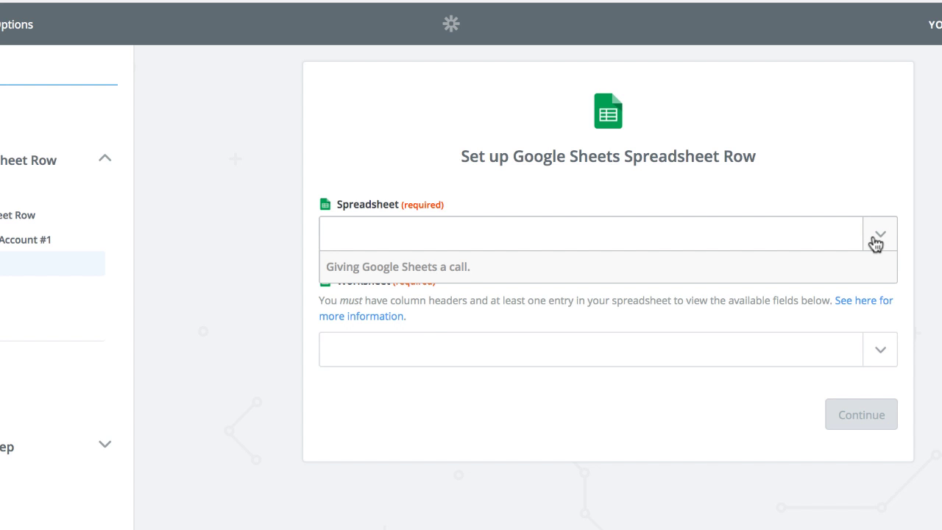
{"action": "left_click", "coordinate": [837, 335]}
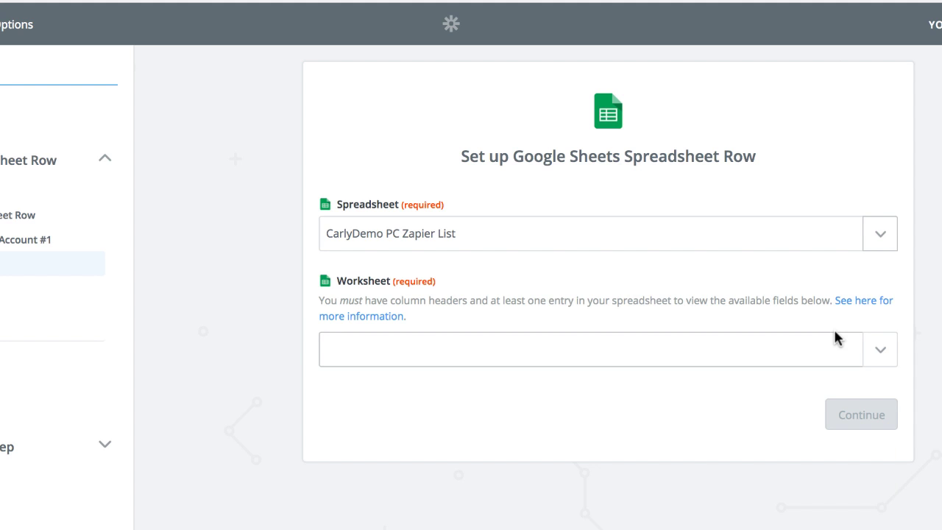
{"action": "left_click", "coordinate": [877, 352]}
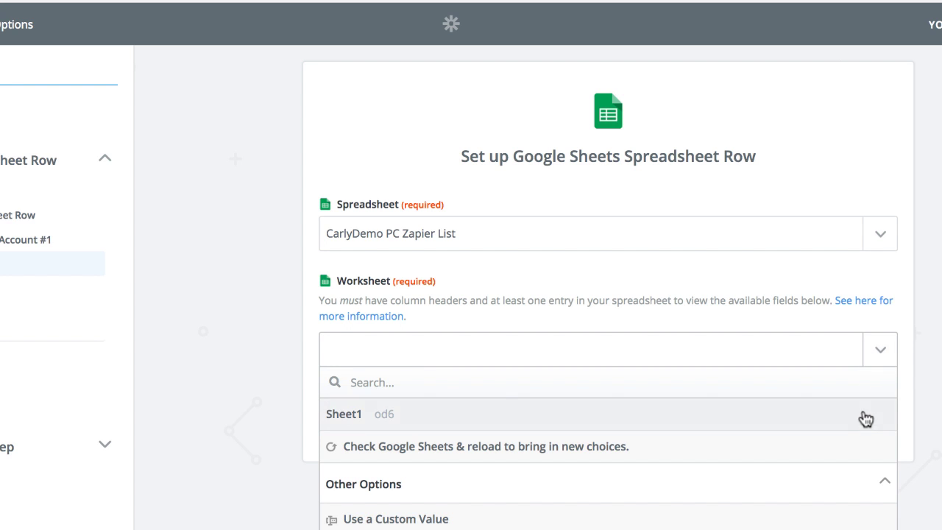
{"action": "left_click", "coordinate": [867, 424]}
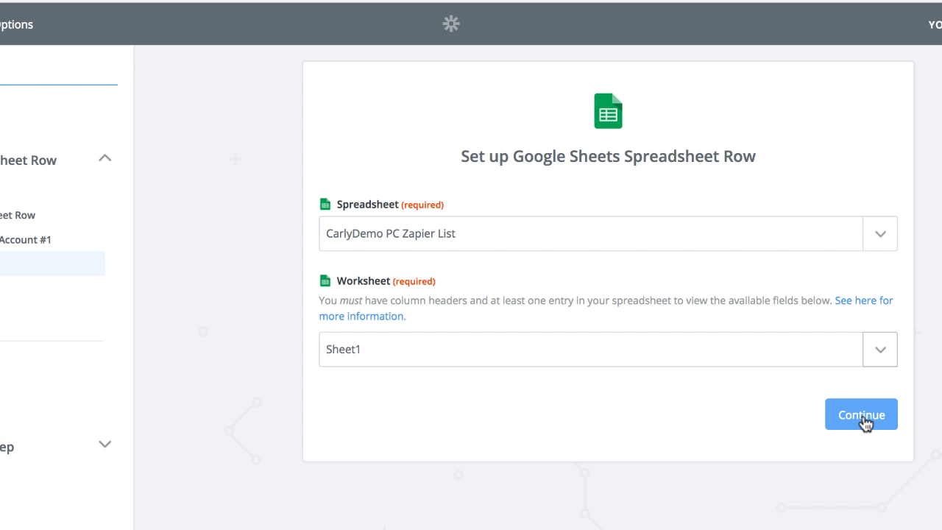
{"action": "left_click", "coordinate": [862, 416]}
{"action": "left_click", "coordinate": [818, 527]}
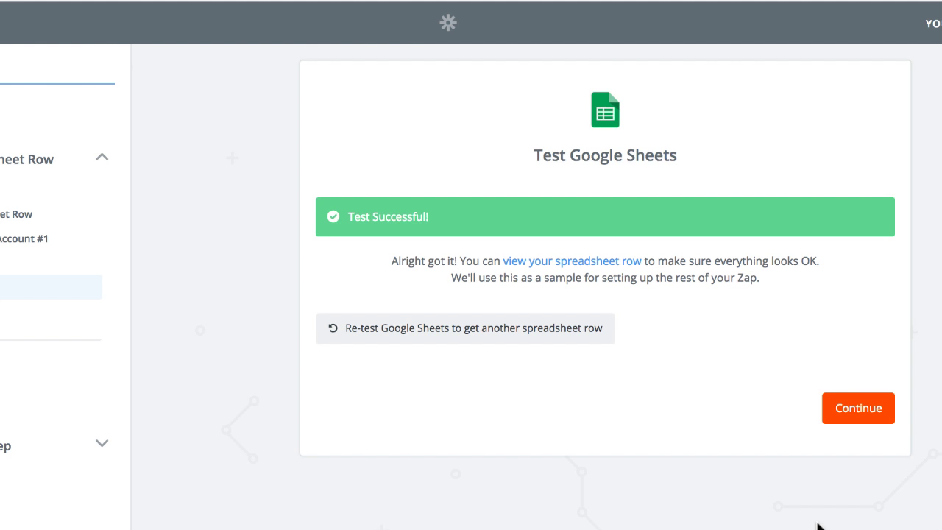
Step: Make Click2Mail the action app with Create a Postcard as the action event
{"action": "left_click", "coordinate": [849, 408]}
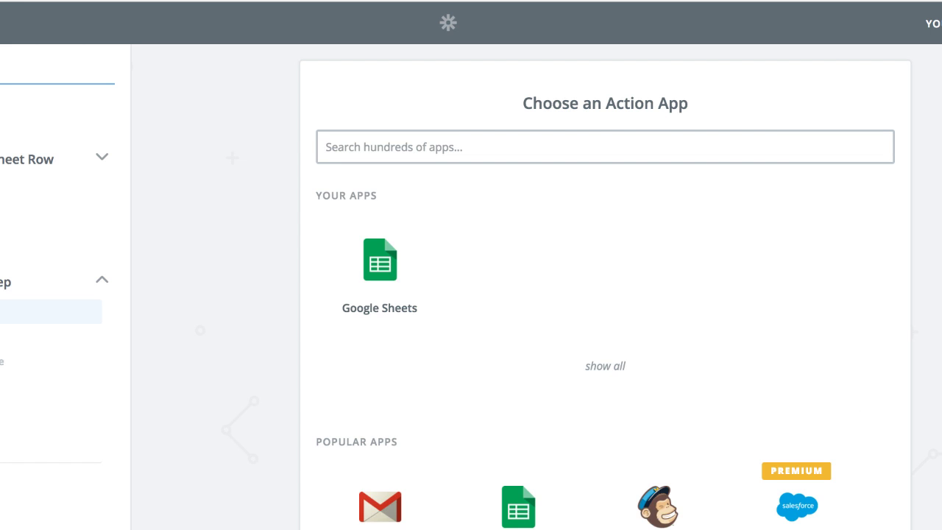
{"action": "type", "text": "Click2"}
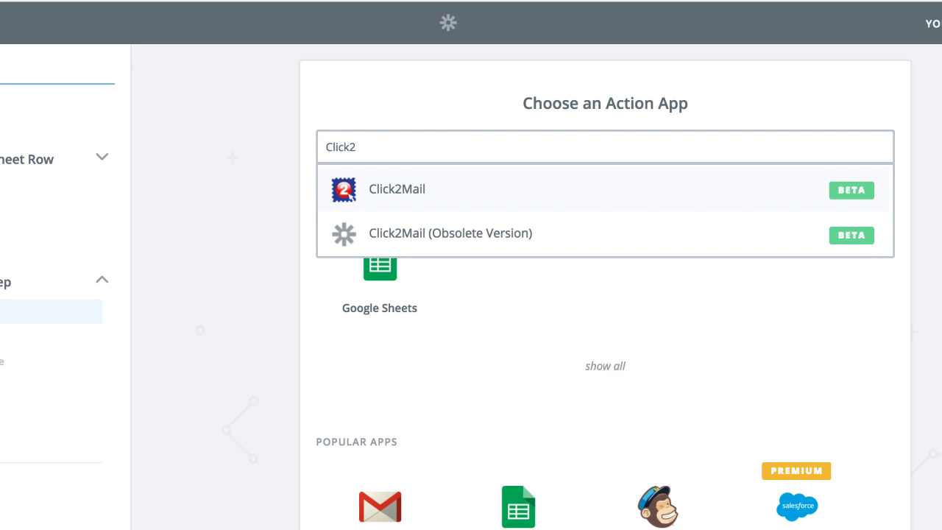
{"action": "left_click", "coordinate": [432, 193]}
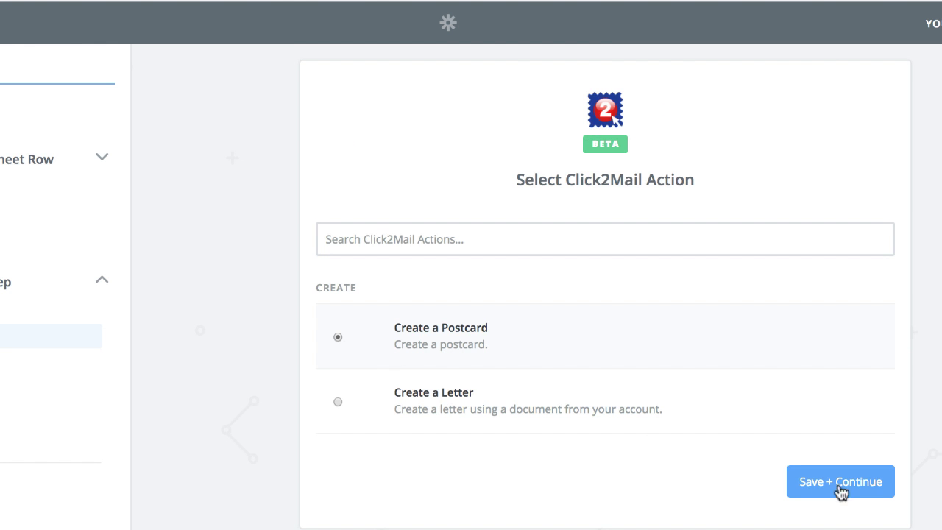
{"action": "left_click", "coordinate": [850, 494]}
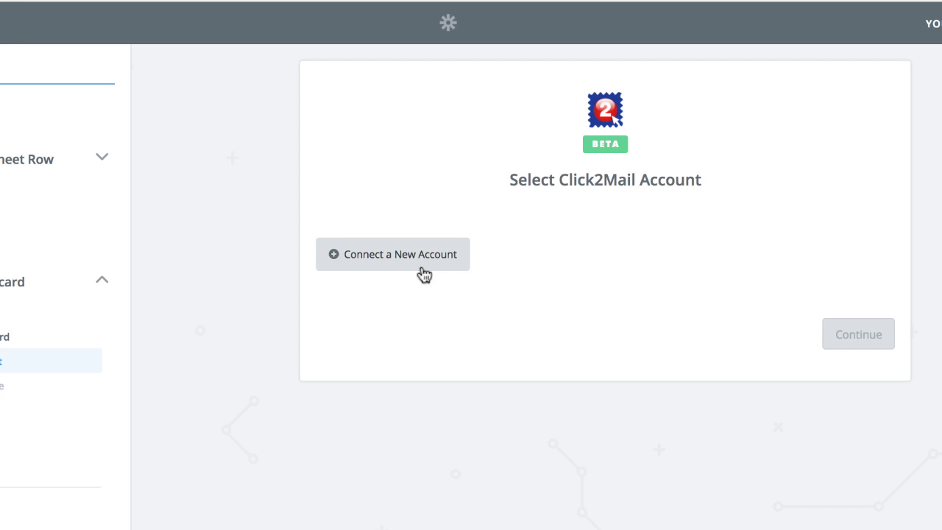
Step: Connect a new Click2Mail account with the account username and password, then test the connection
{"action": "left_click", "coordinate": [407, 258]}
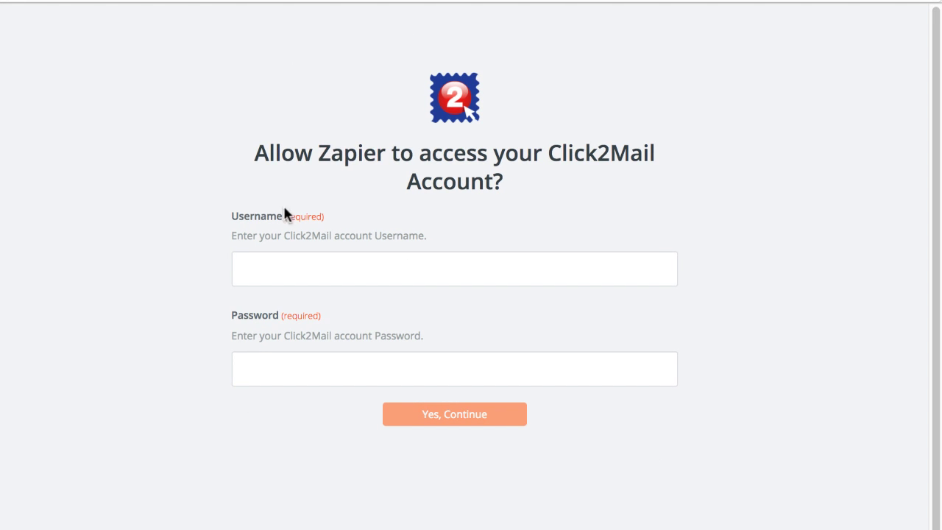
{"action": "left_click", "coordinate": [270, 271]}
{"action": "type", "text": "CarlyDemo"}
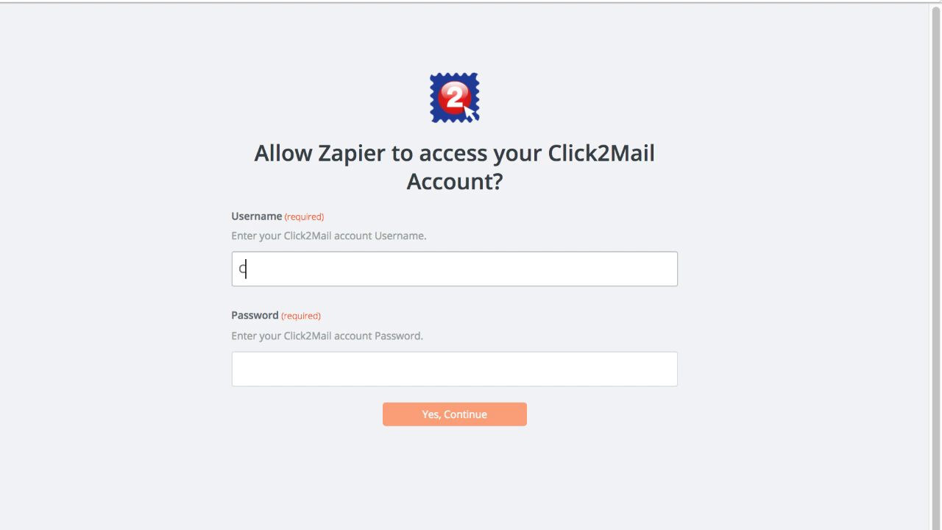
{"action": "key", "text": "Tab"}
{"action": "type", "text": "*********"}
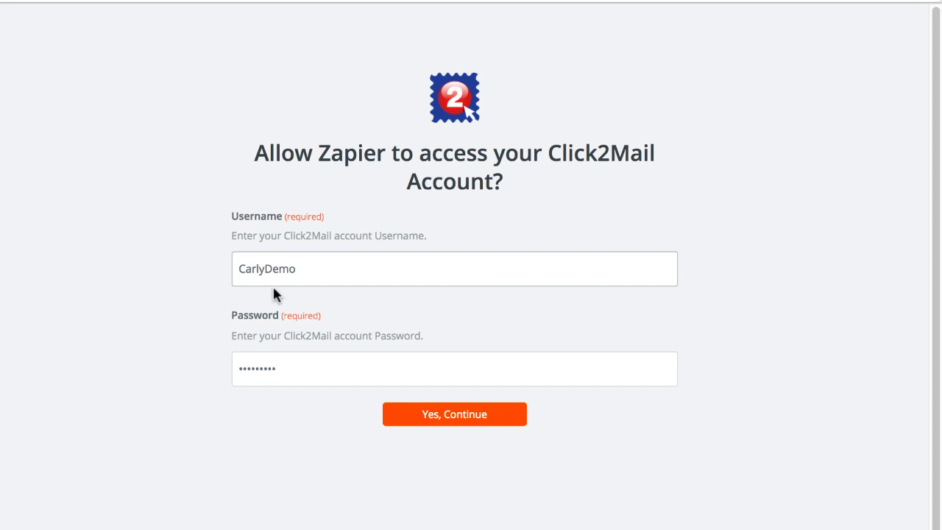
{"action": "left_click", "coordinate": [421, 413]}
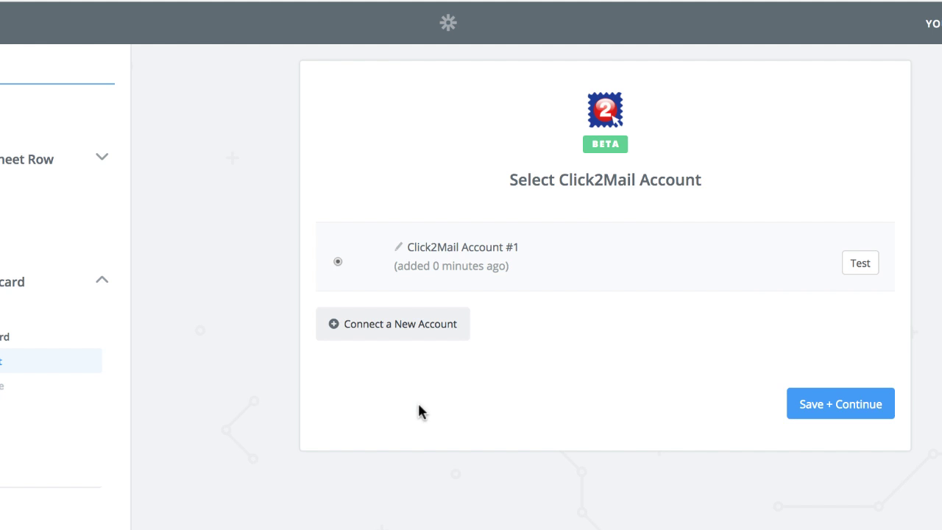
{"action": "left_click", "coordinate": [853, 269]}
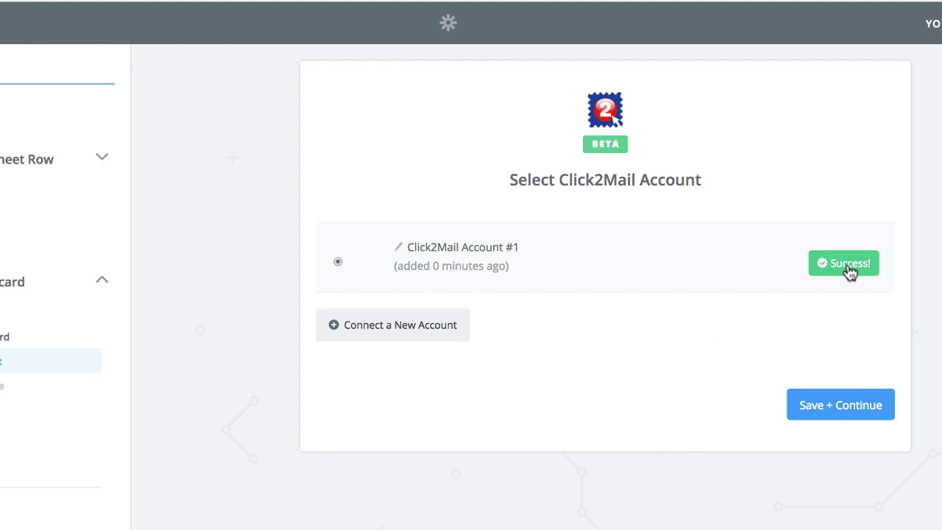
Step: Set the postcard's project to Zap Demo PC and job to c2m_sample_postcard_5x8_bw_2017_1
{"action": "left_click", "coordinate": [845, 417]}
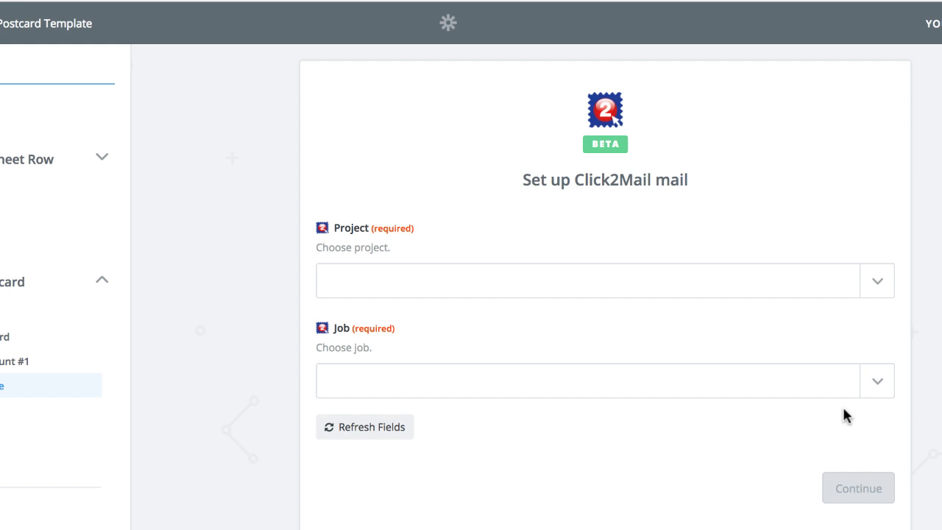
{"action": "left_click", "coordinate": [877, 279]}
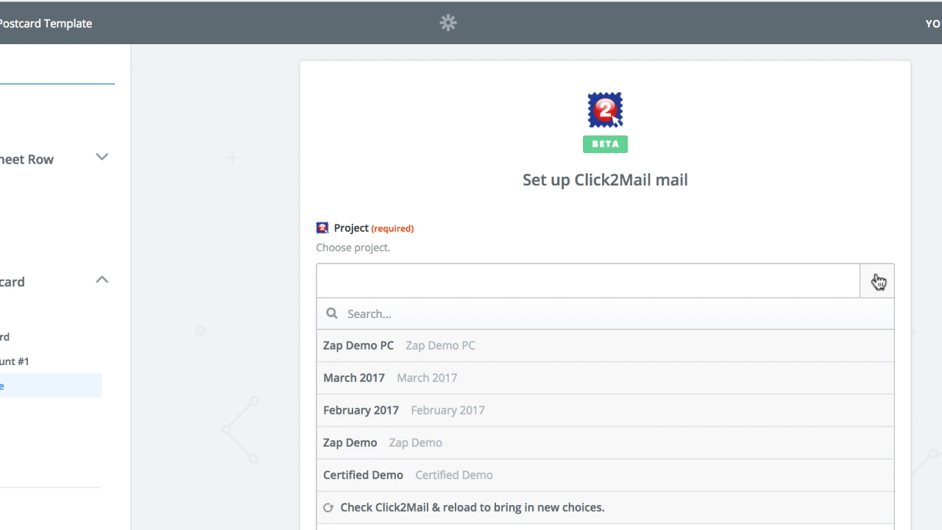
{"action": "left_click", "coordinate": [849, 352]}
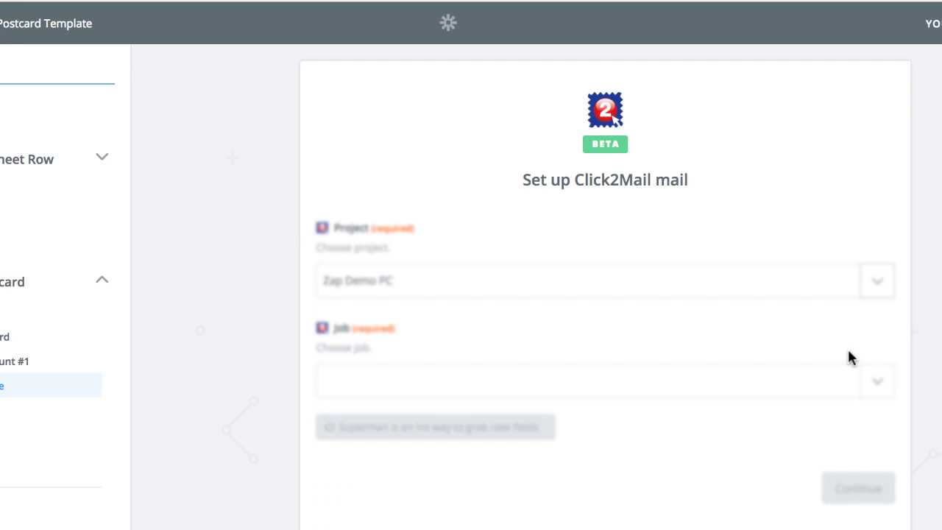
{"action": "left_click", "coordinate": [876, 389]}
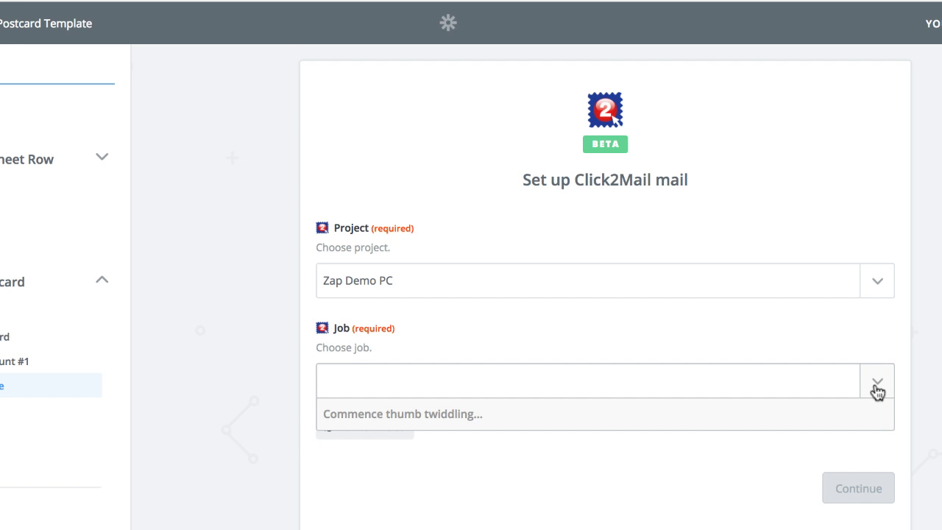
{"action": "left_click", "coordinate": [858, 445]}
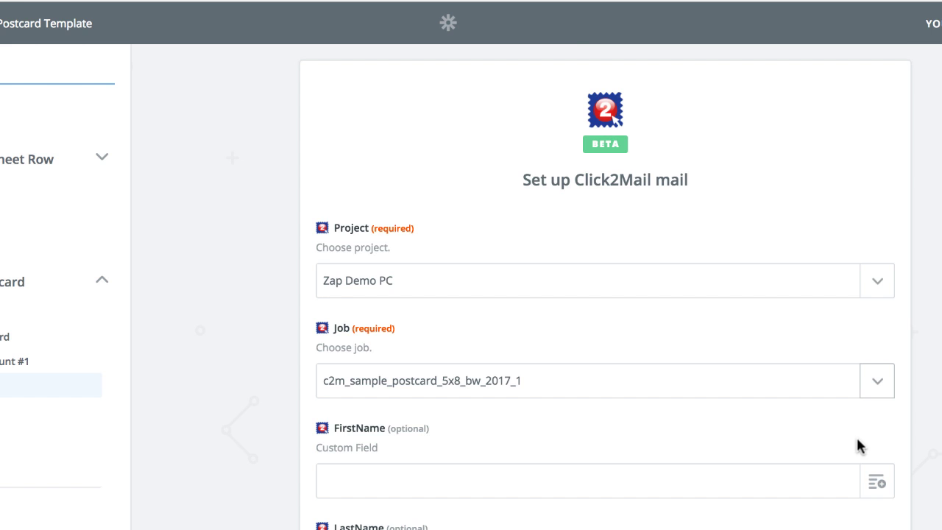
Step: Map the spreadsheet's firstname column into the FirstName custom field
{"action": "scroll", "coordinate": [856, 440], "scroll_direction": "down", "scroll_amount": 5}
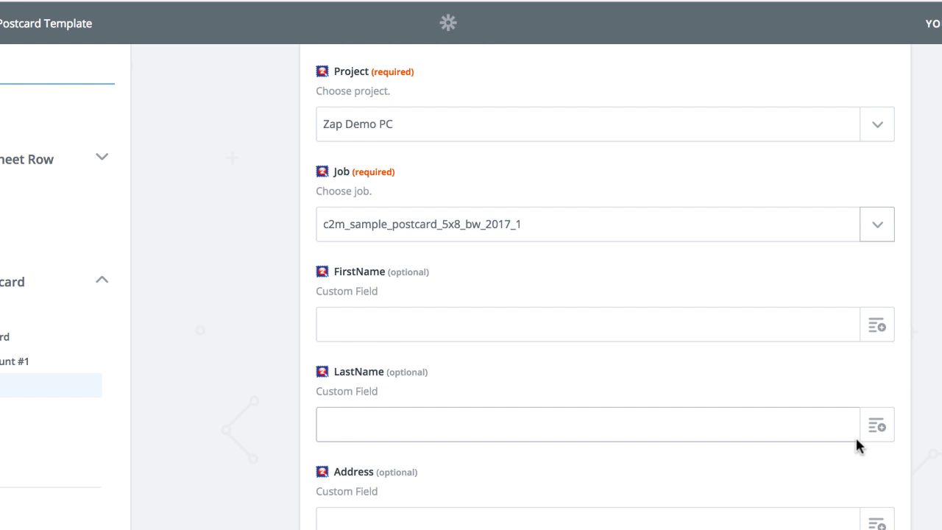
{"action": "scroll", "coordinate": [856, 439], "scroll_direction": "down", "scroll_amount": 2}
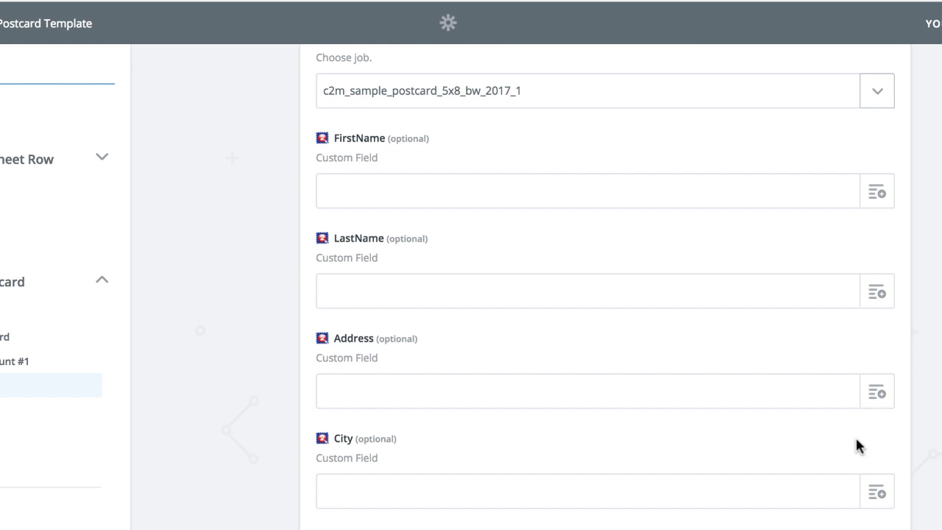
{"action": "scroll", "coordinate": [847, 435], "scroll_direction": "down", "scroll_amount": 2}
{"action": "left_click", "coordinate": [876, 137]}
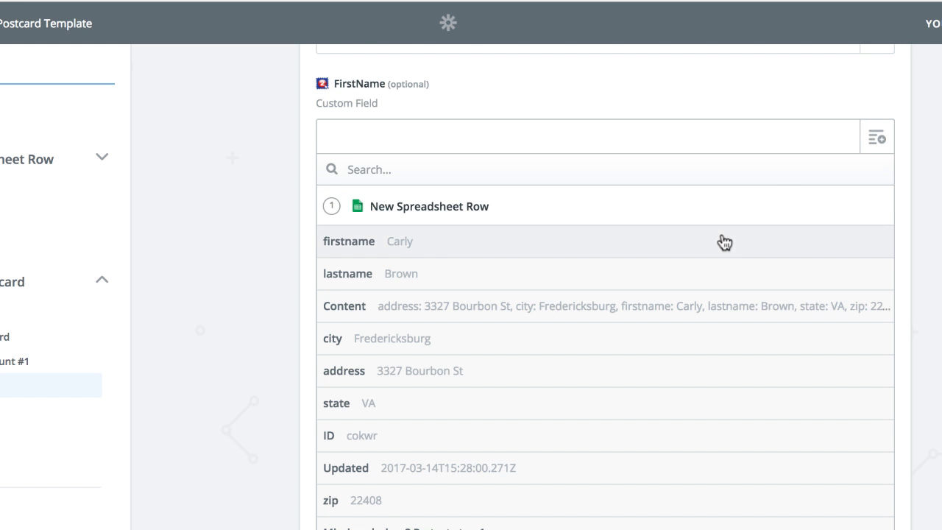
{"action": "left_click", "coordinate": [724, 242]}
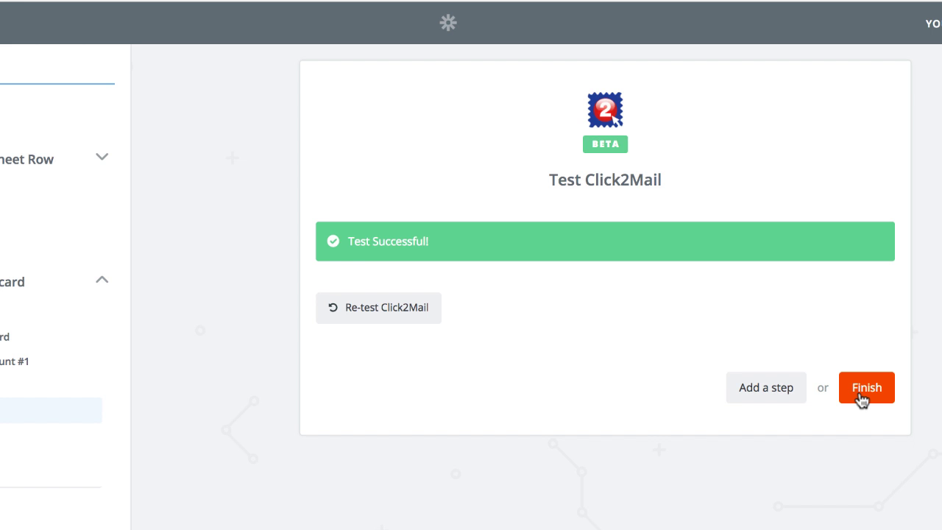
Step: Finish the Zap, name it with the user's name followed by 'Zapier PC Demo', and turn it on
{"action": "left_click", "coordinate": [861, 399]}
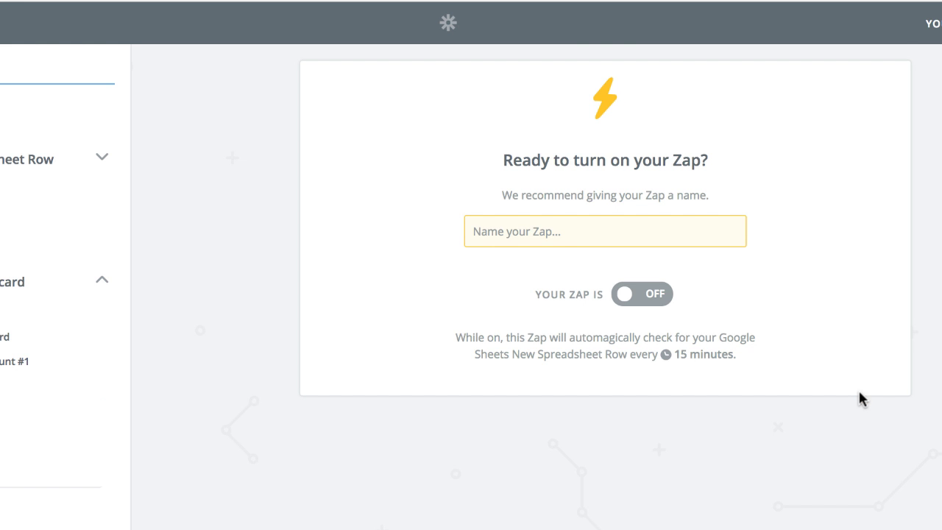
{"action": "left_click", "coordinate": [606, 228]}
{"action": "type", "text": "Carly Zapier PC Demo"}
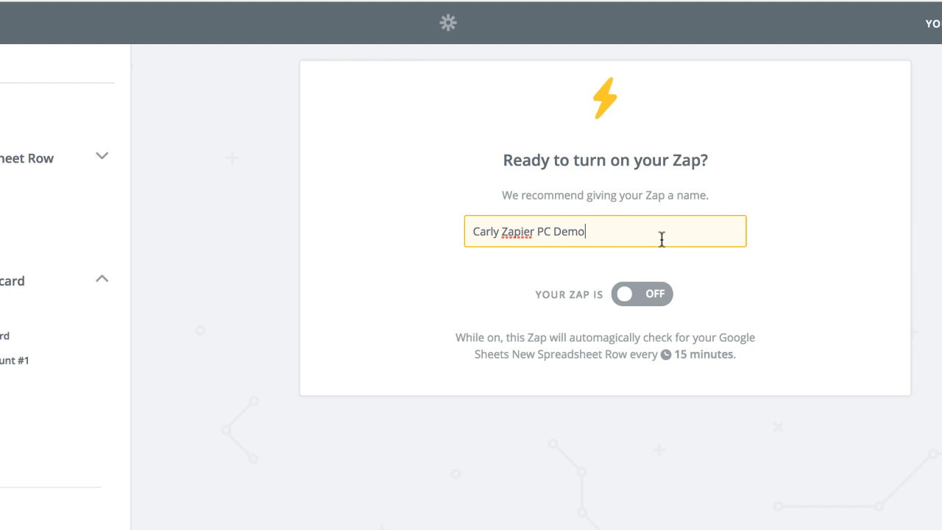
{"action": "left_click", "coordinate": [657, 296]}
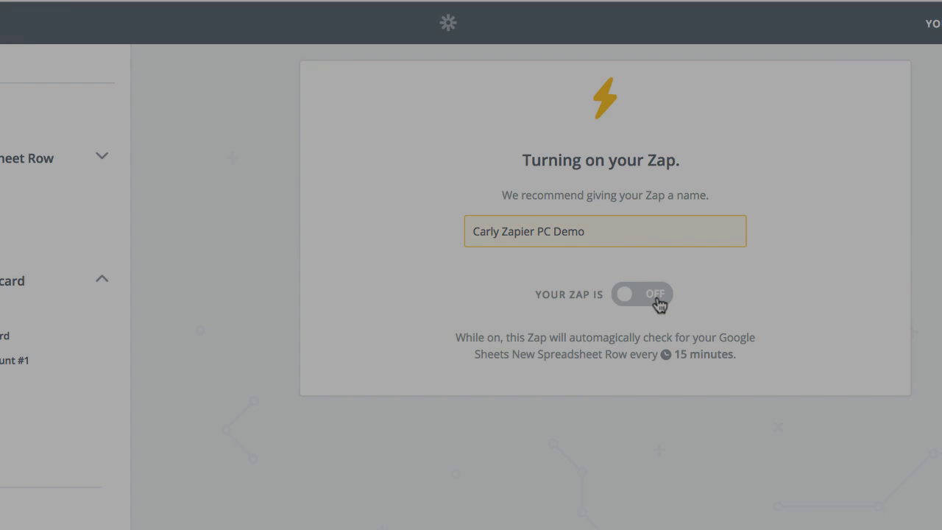